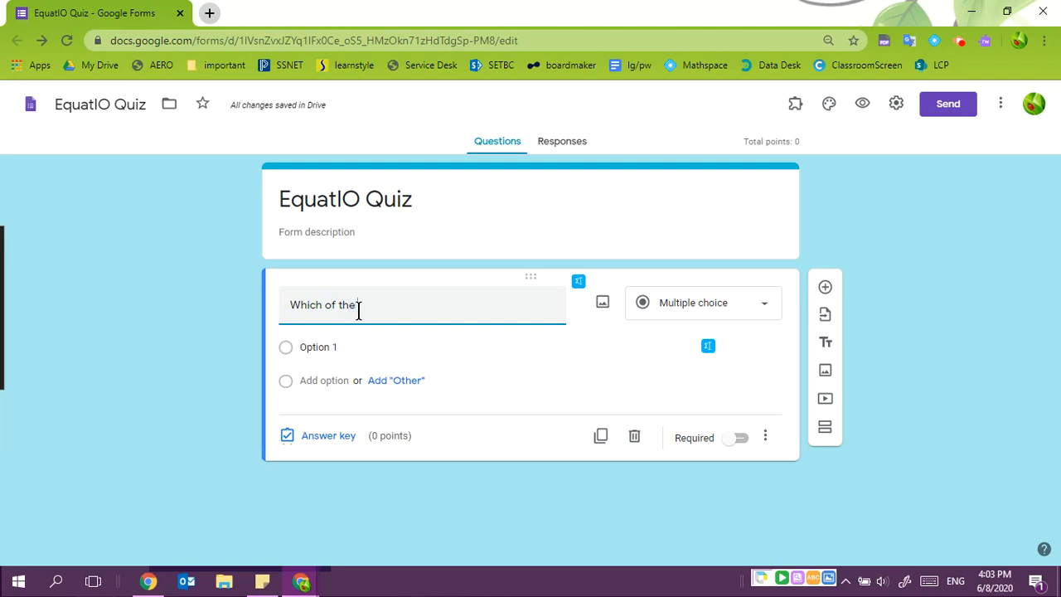
Step: Complete the question text as "Which of the following does not match the equation:"
text(owing does not match the)
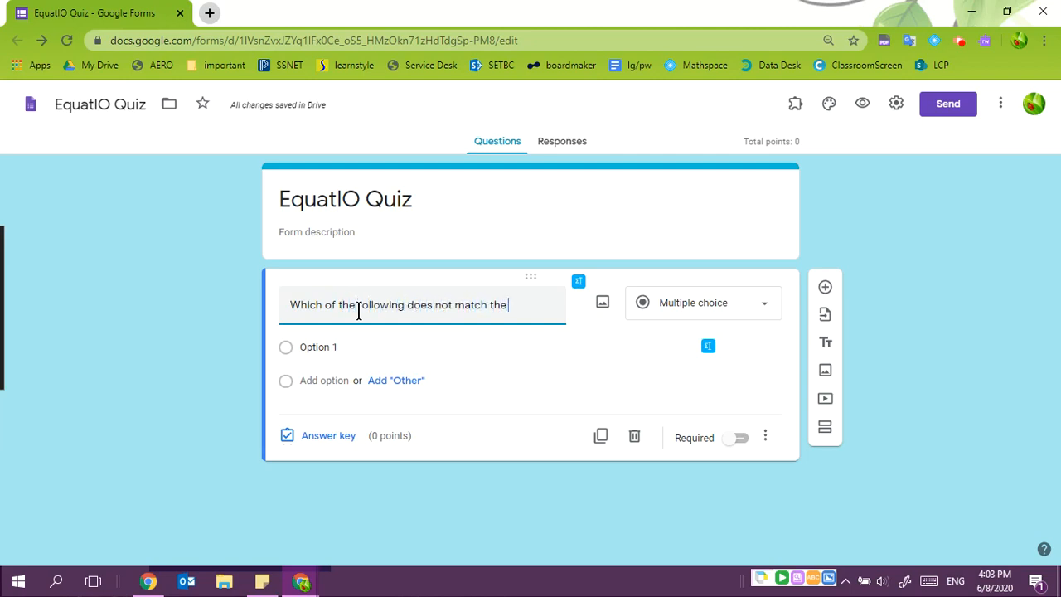
text( equation:)
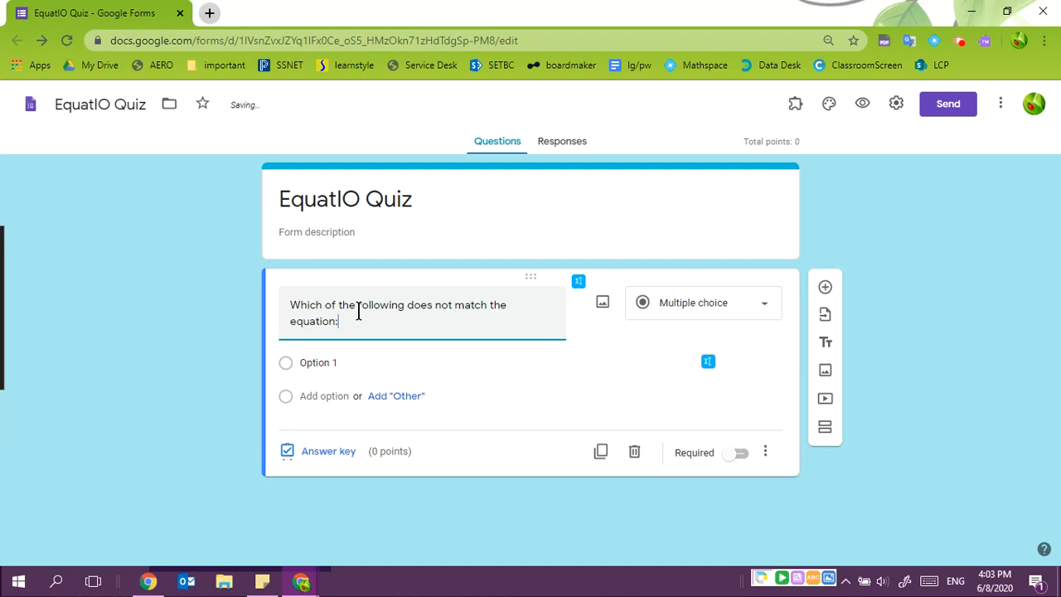
Step: Insert the equation y = 2x + 3 as an EquatIO math image under the question and centre-align it
click(579, 284)
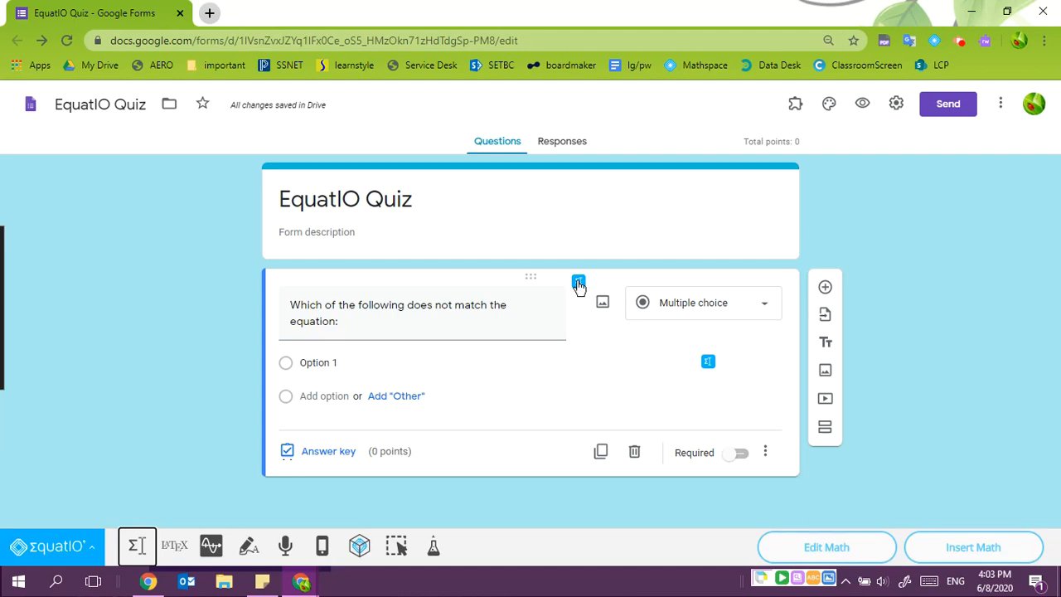
click(579, 284)
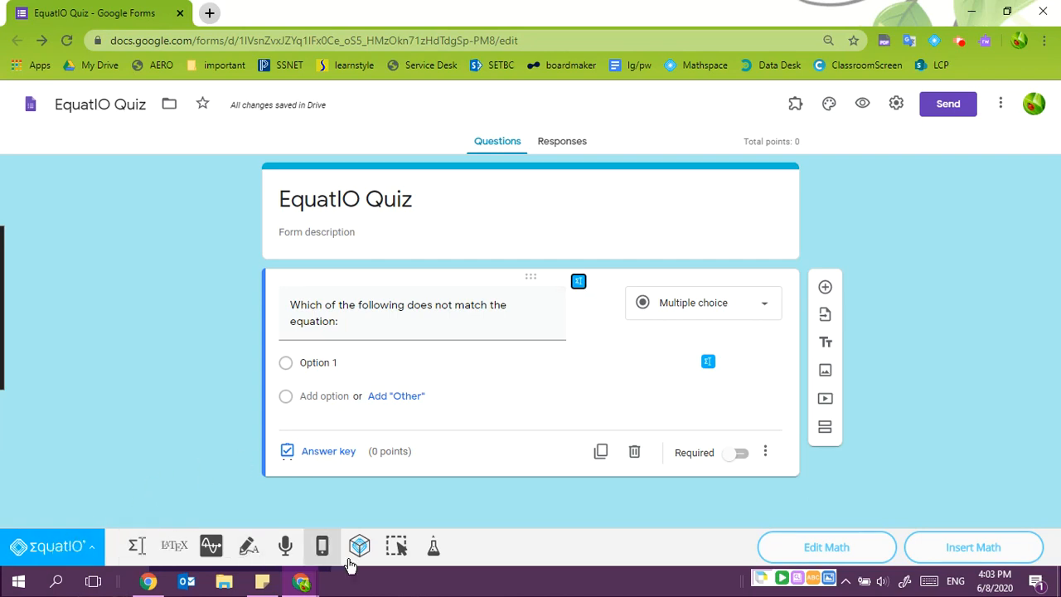
click(137, 547)
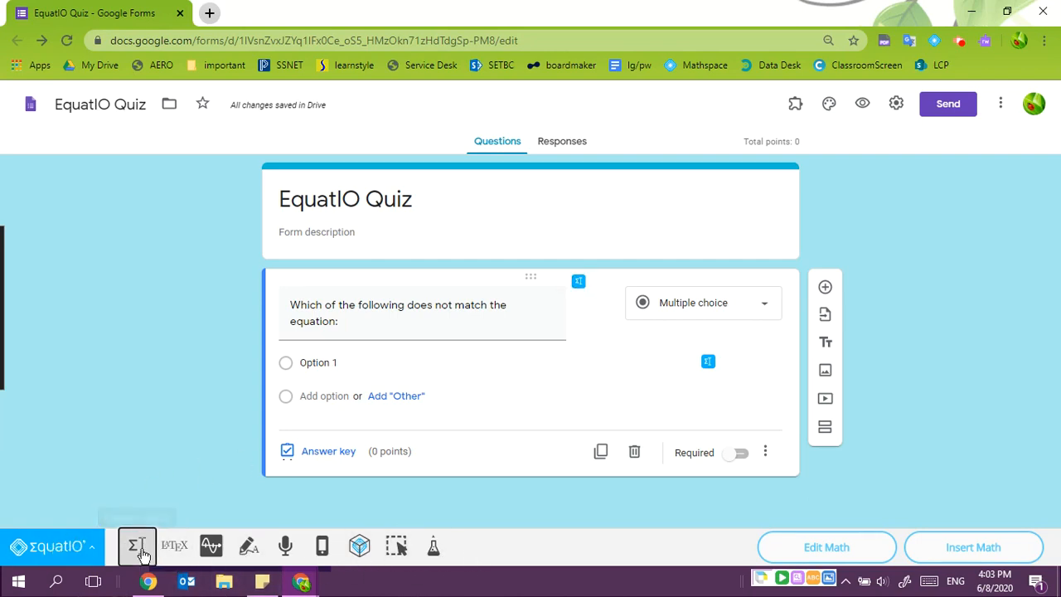
text(y )
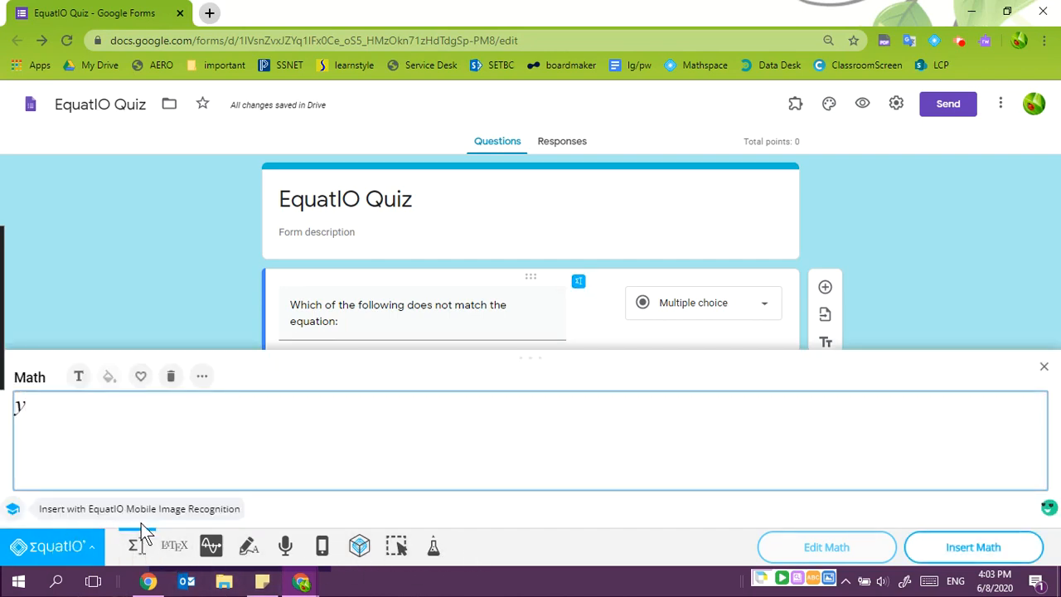
text(= 2x + 3)
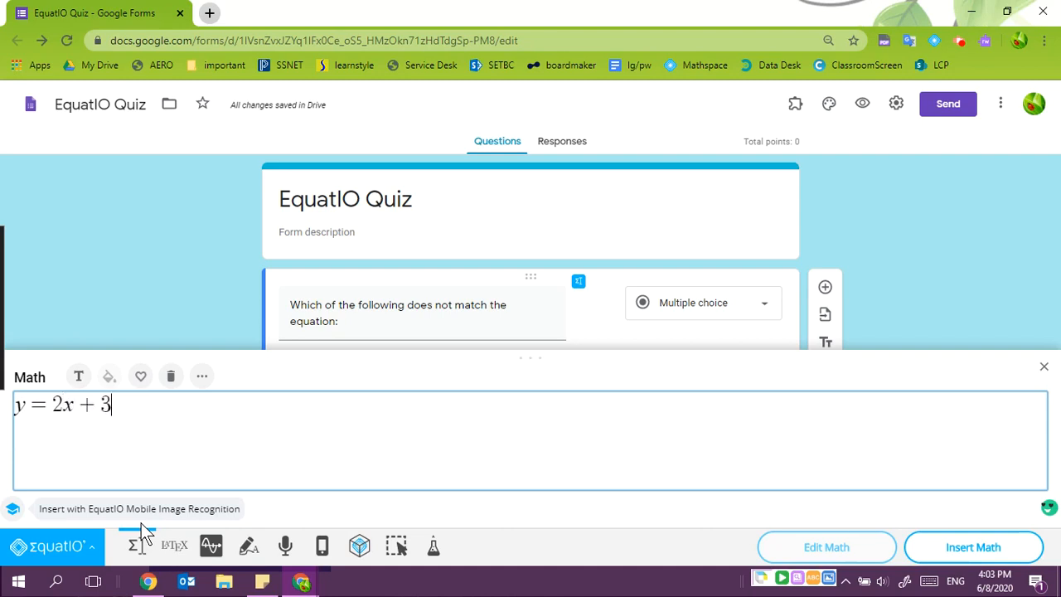
click(999, 556)
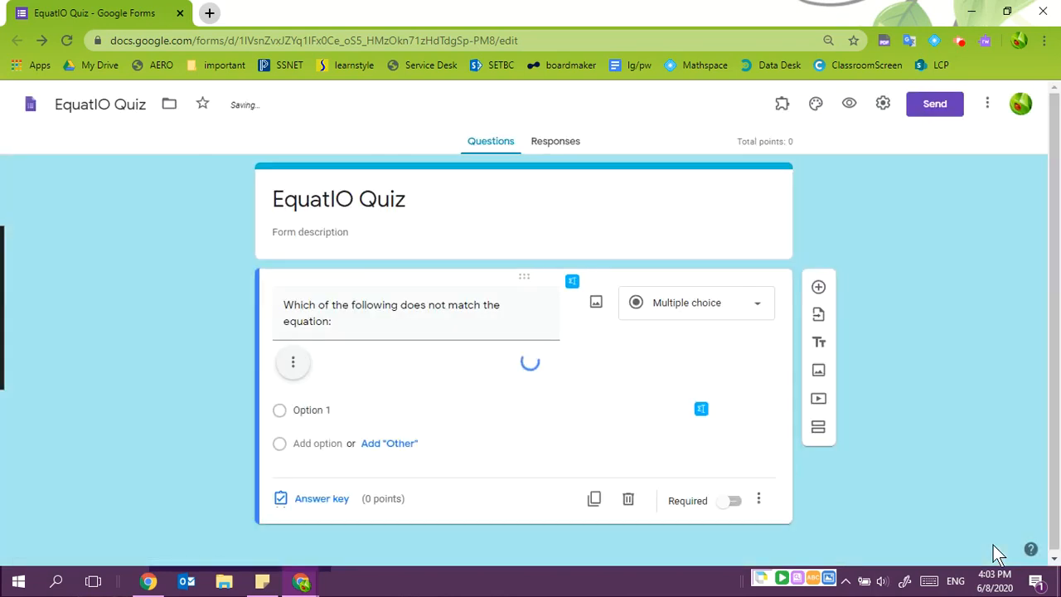
click(292, 363)
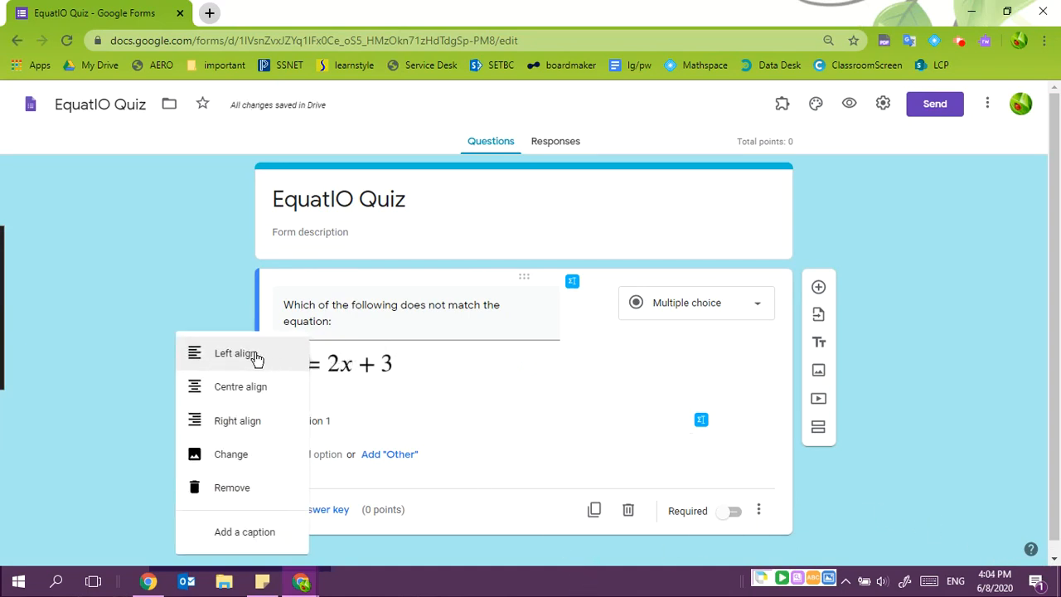
click(236, 387)
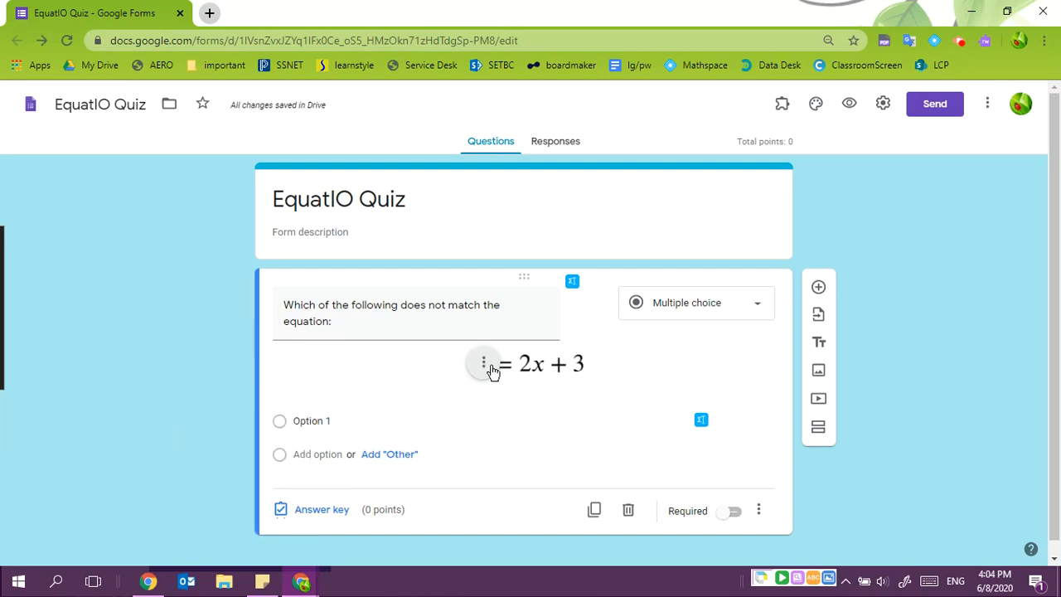
Step: Clear the previous equation for Option 1 and start a table headed x and y, with an empty column between them
click(325, 423)
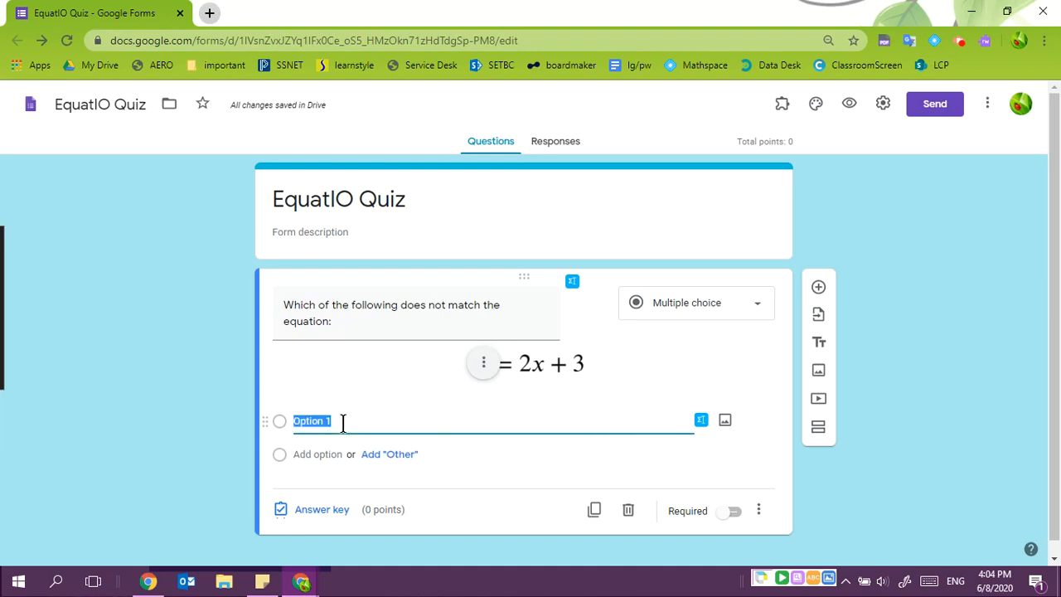
click(701, 421)
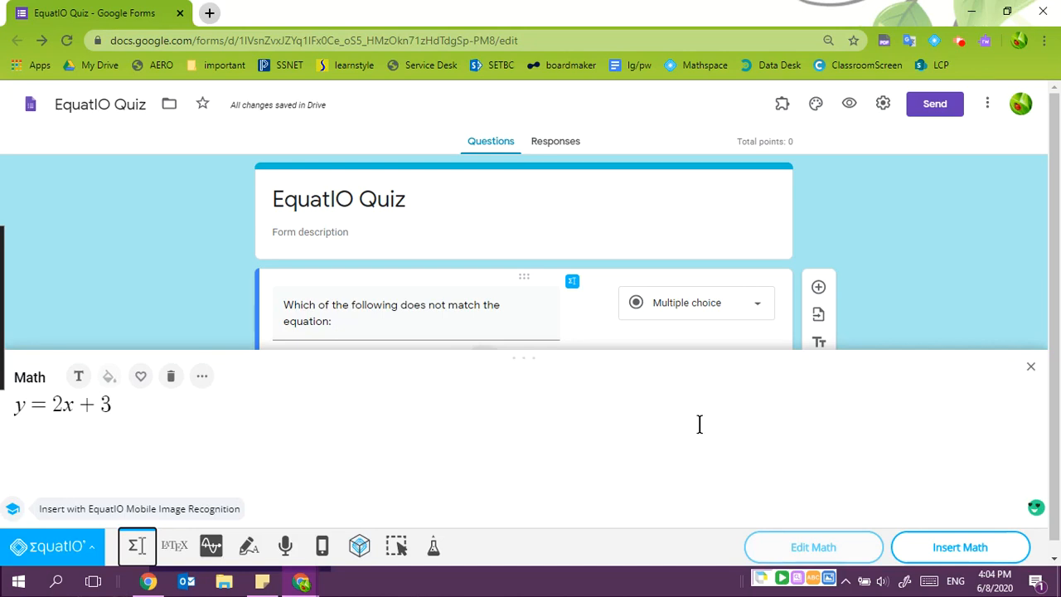
click(171, 378)
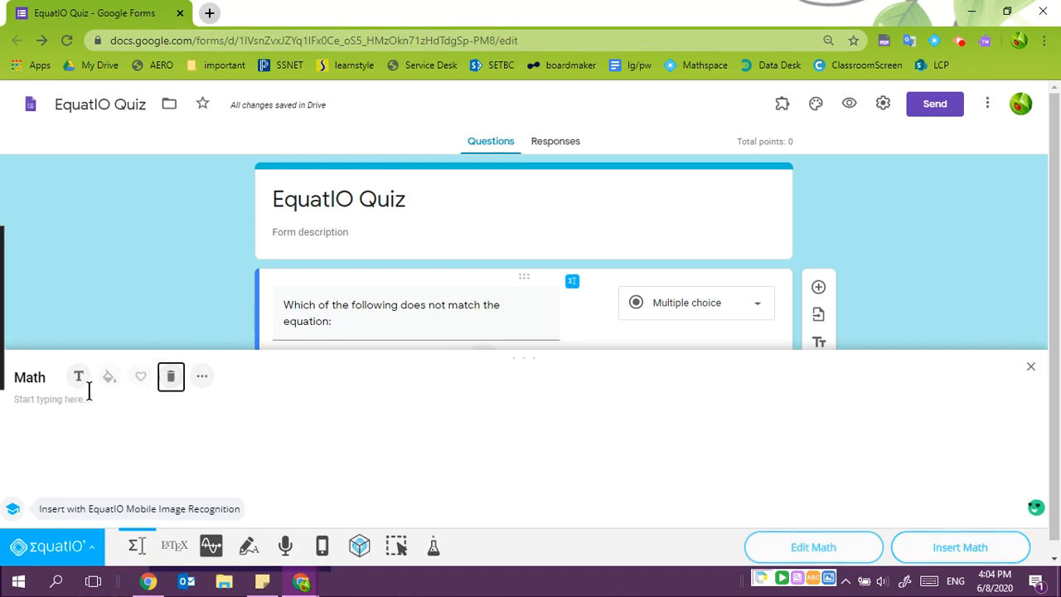
click(71, 409)
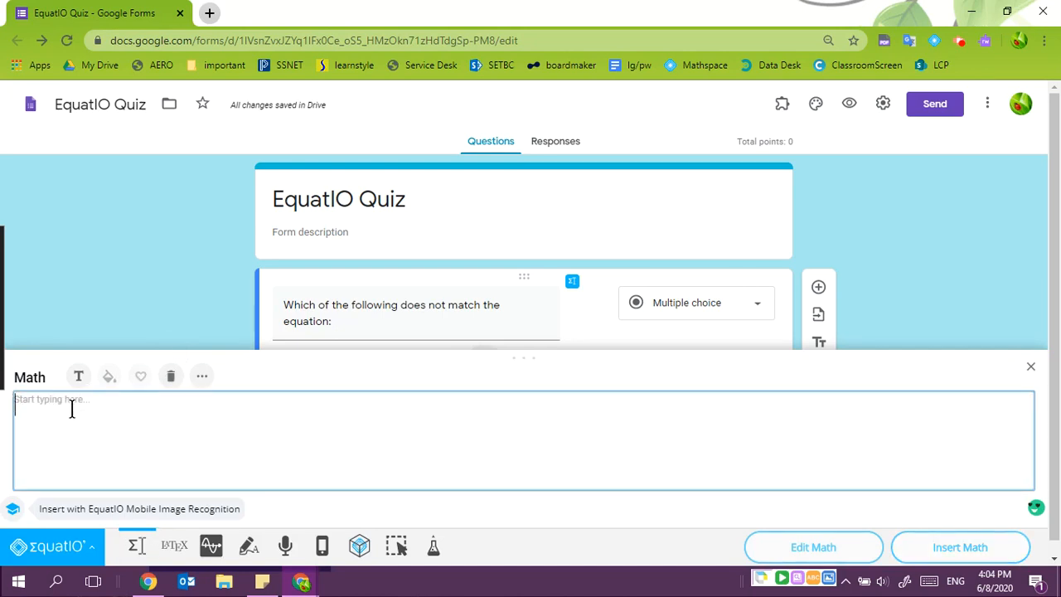
text(x)
key(Return)
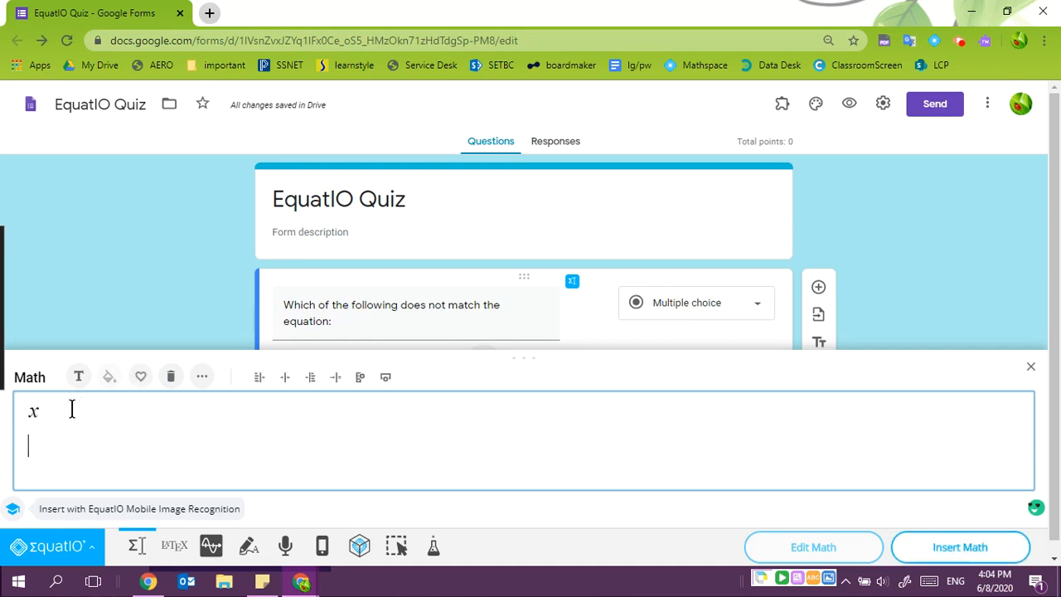
click(359, 383)
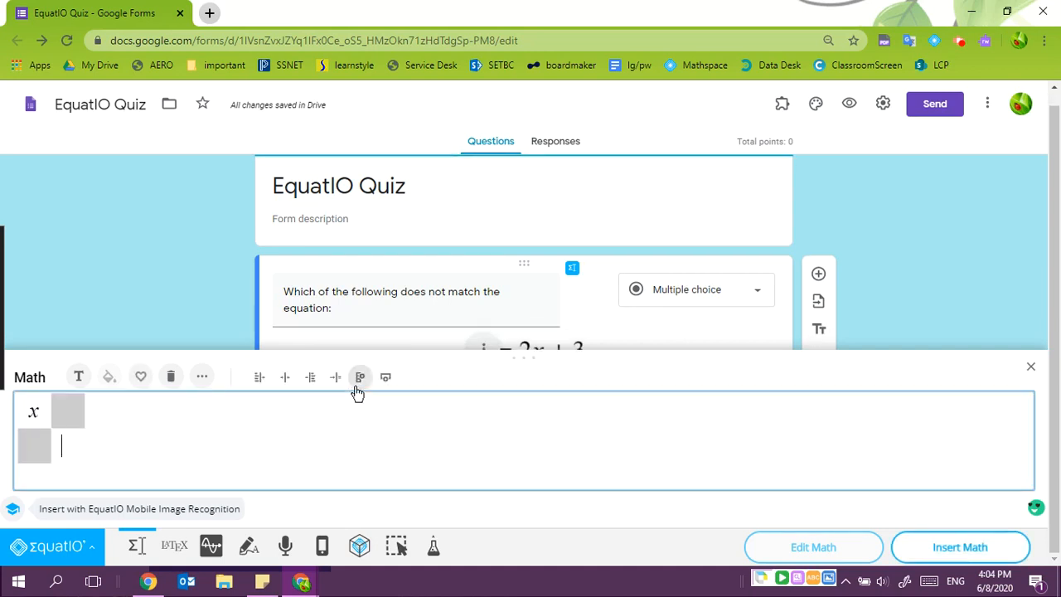
click(105, 409)
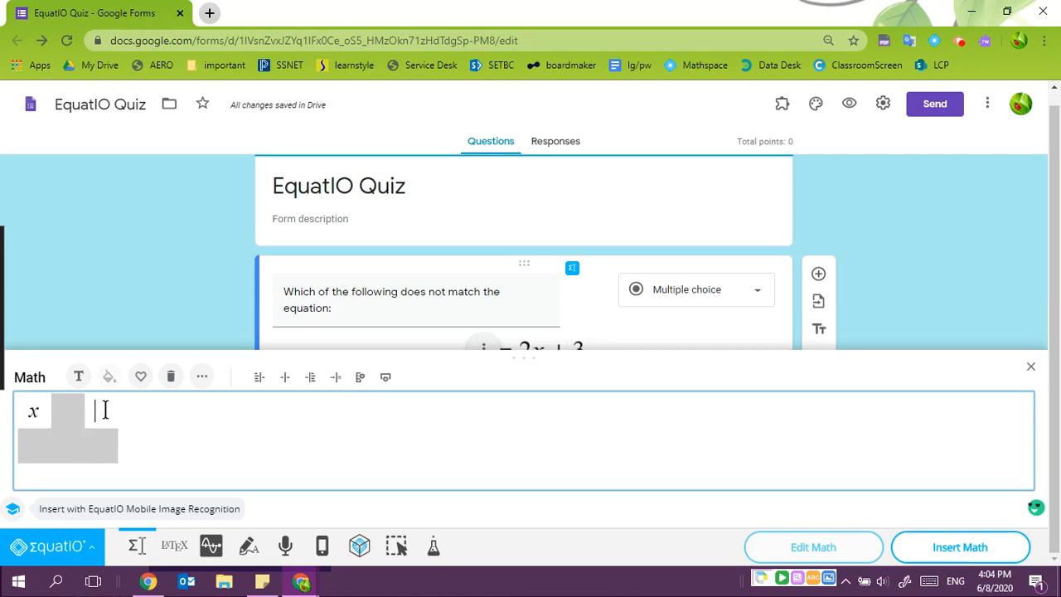
Step: Fill the table's x column with the values 0, 1, 2 and 3
key(Down)
key(Left)
key(Left)
text(0)
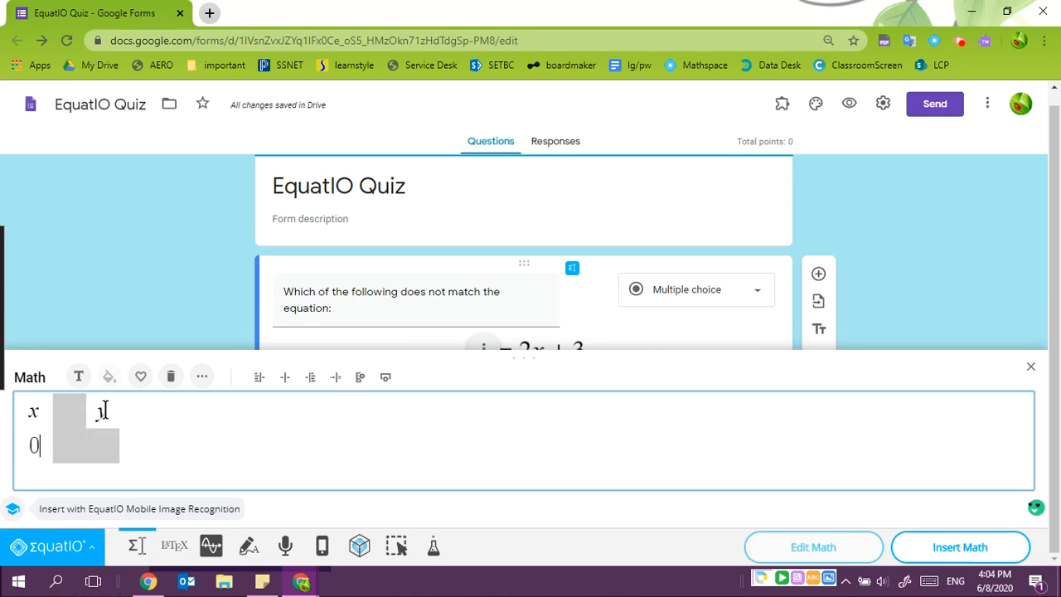
key(Return)
text(1)
key(Return)
text(2)
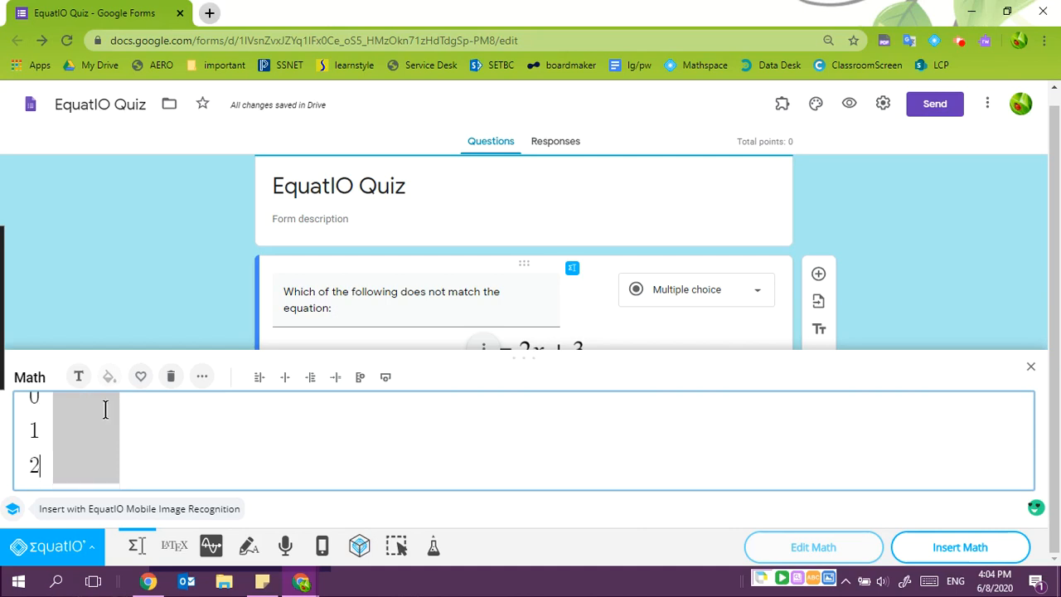
key(Return)
text(3)
Step: Enter 3, 5, 7 and 9 in the table's y column and insert the table into Option 1
drag(517, 351, 496, 215)
click(100, 309)
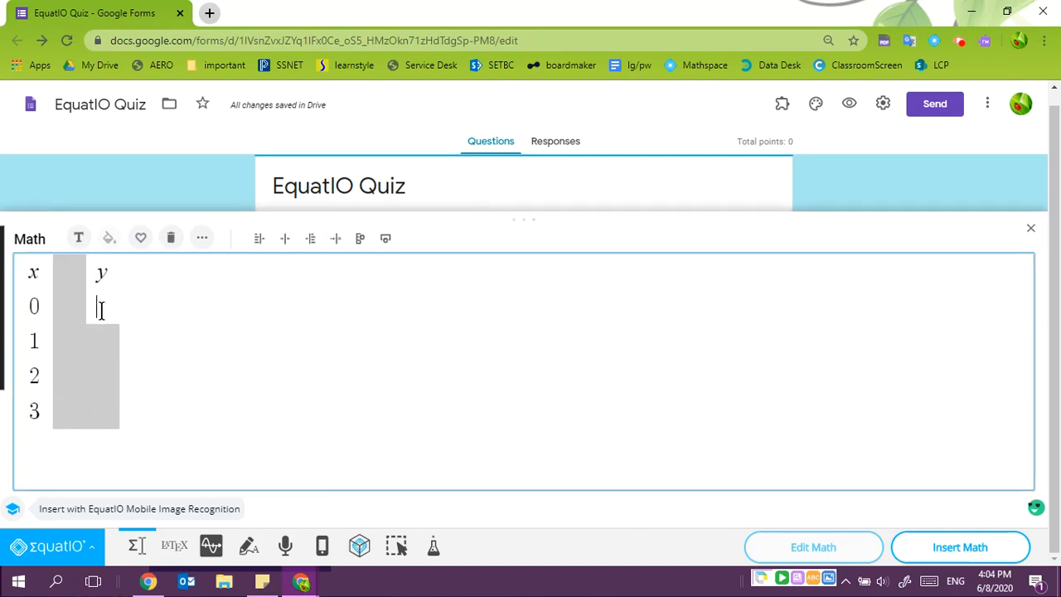
text(3)
key(Down)
text(5)
key(Down)
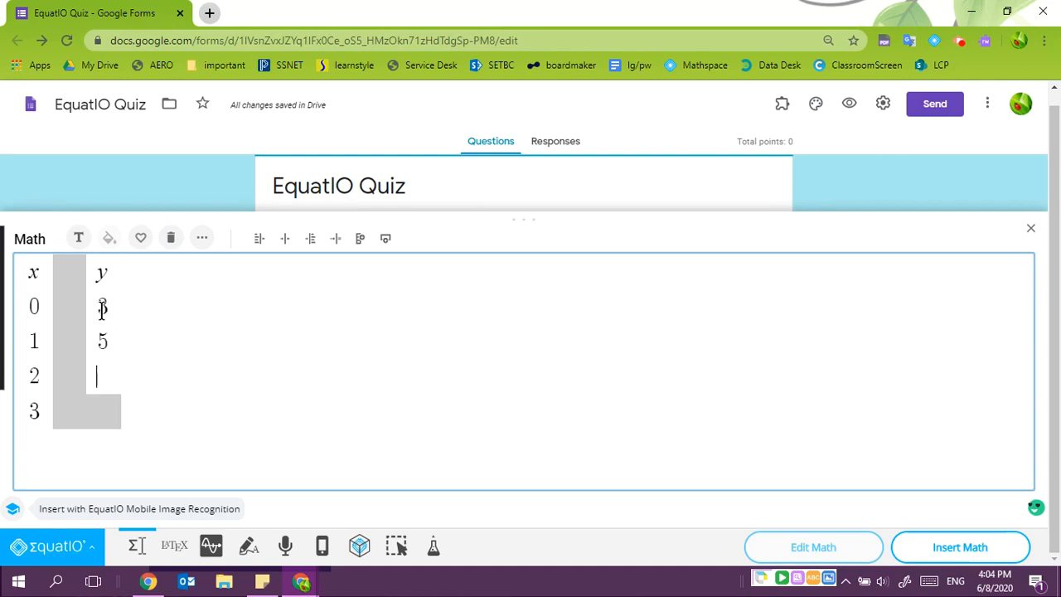
key(Down)
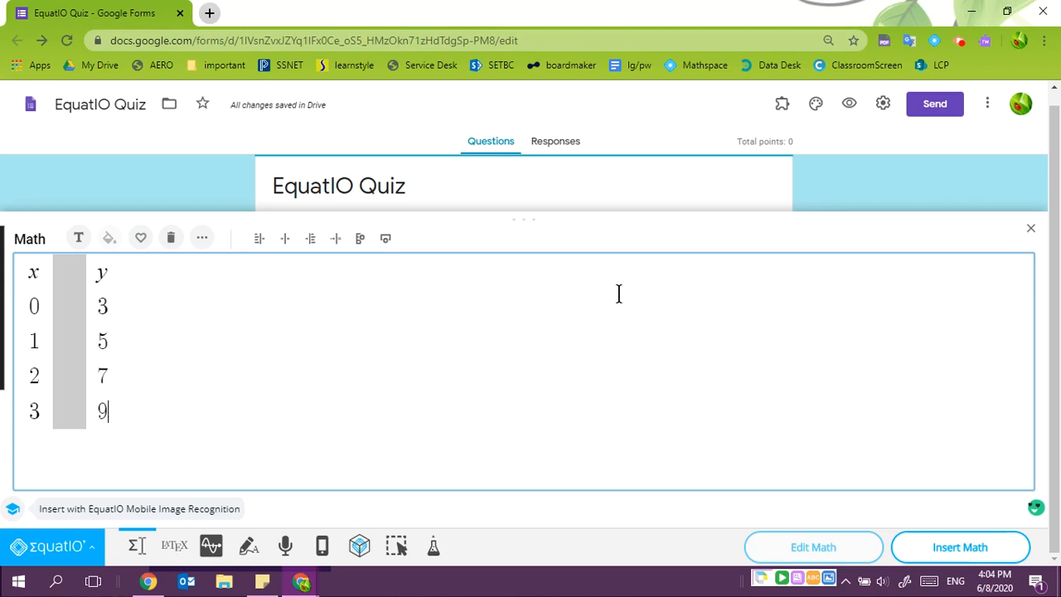
click(975, 549)
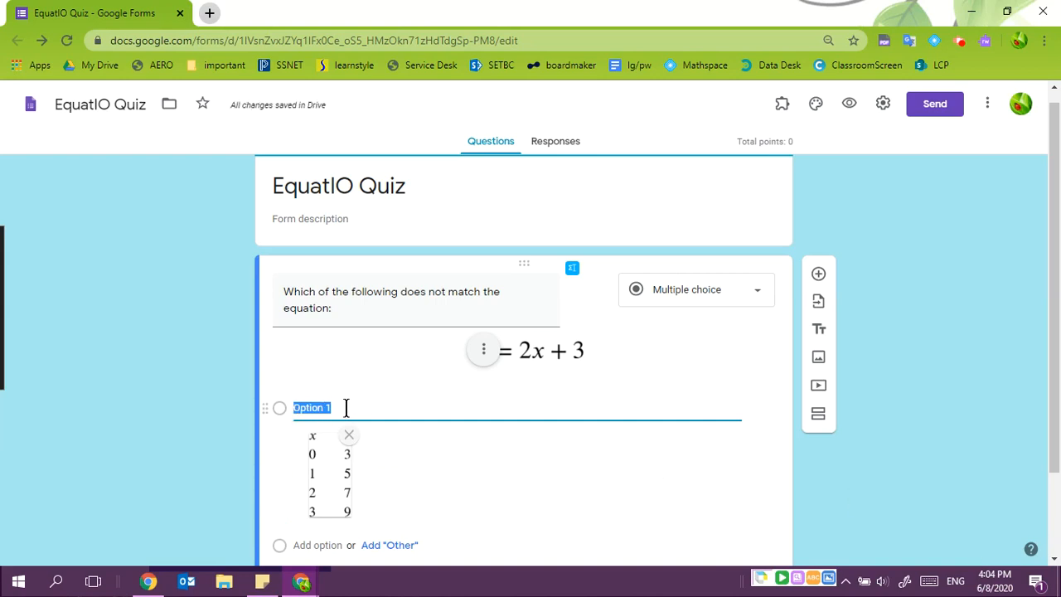
Step: Rename the first answer option to A and add all the suggested options B, C and D
key(BackSpace)
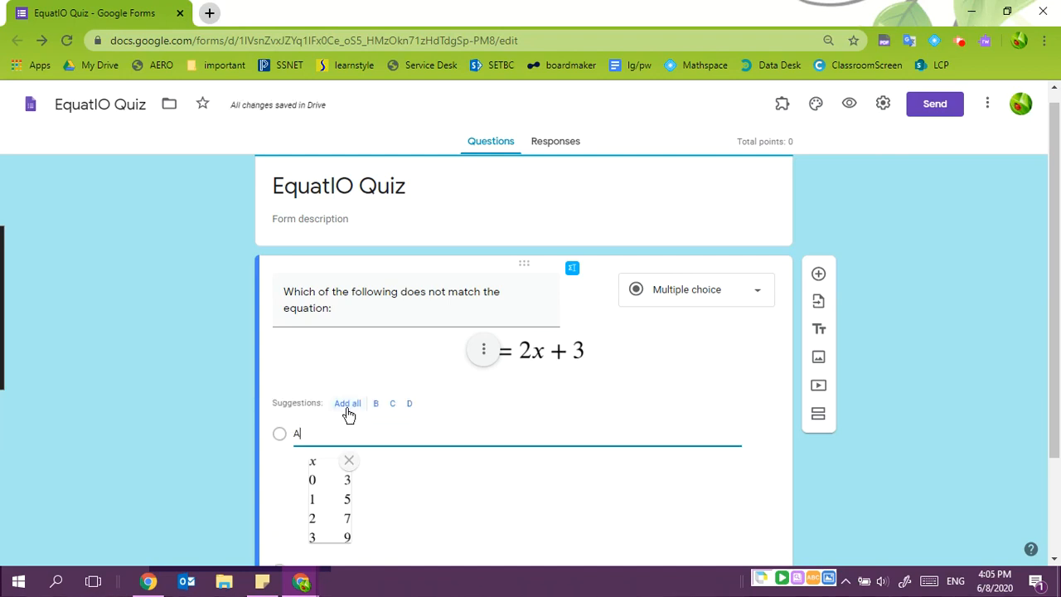
click(351, 411)
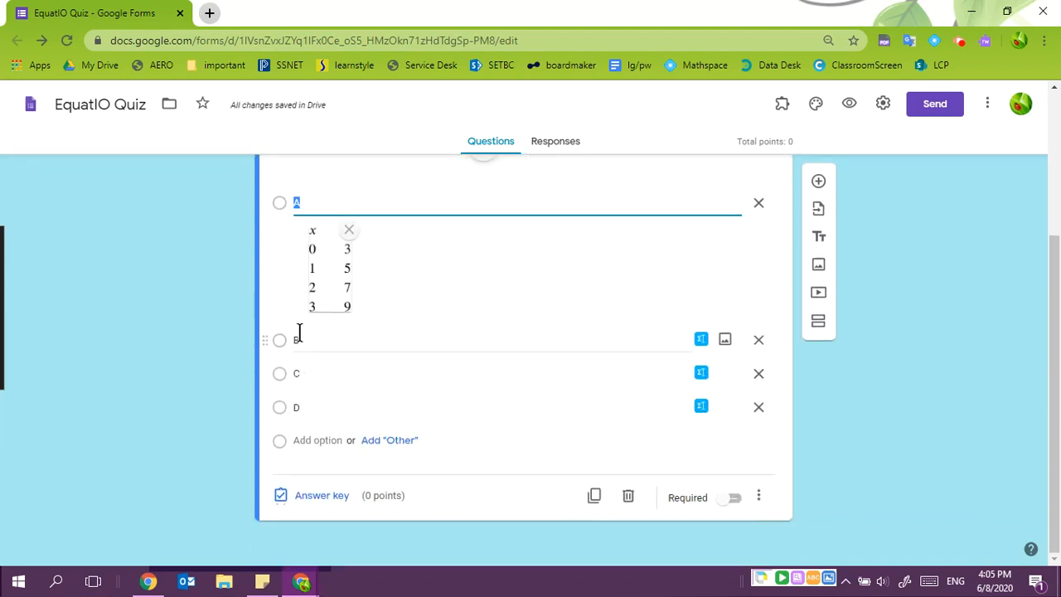
Step: Start adding math to option B, clear the existing table from the editor and open the EquatIO mathspace
click(701, 340)
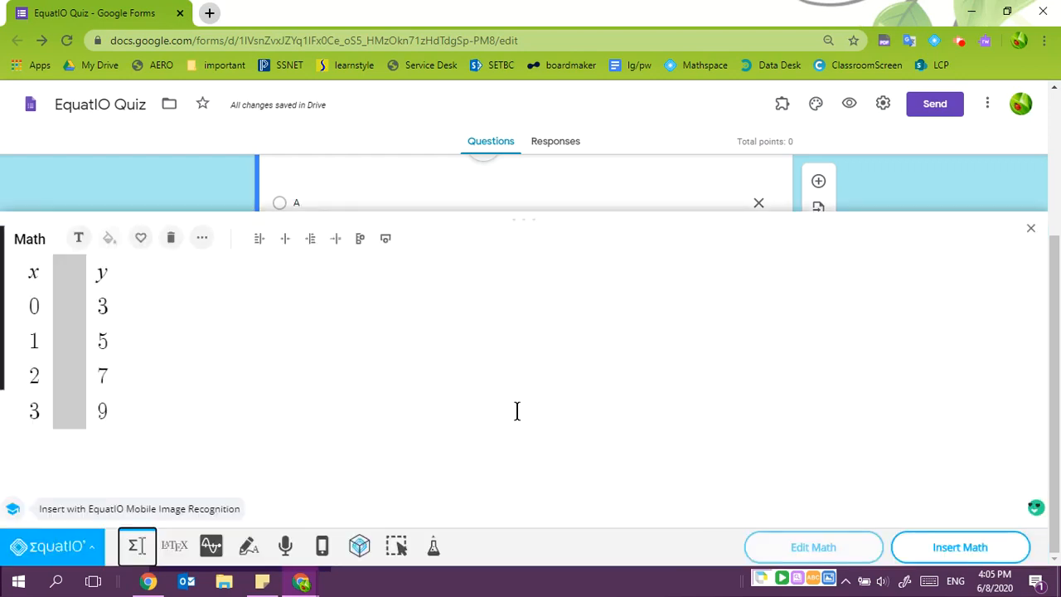
click(170, 238)
click(359, 545)
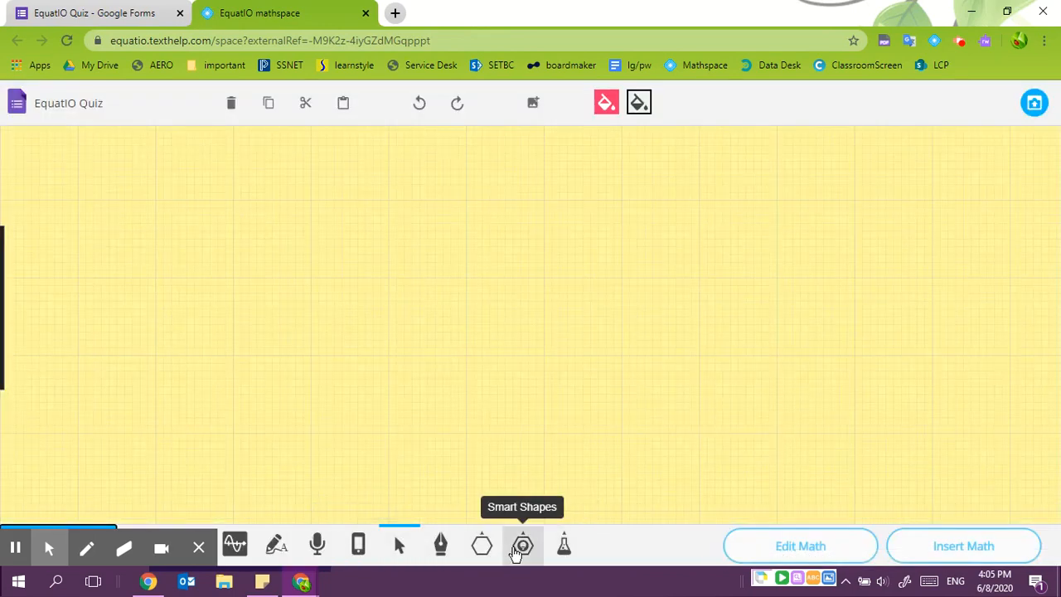
Step: Find the shape "Algebra tiles (x and y grouped)" by searching for "al" and place the tile set on the mathspace canvas
click(517, 551)
click(480, 545)
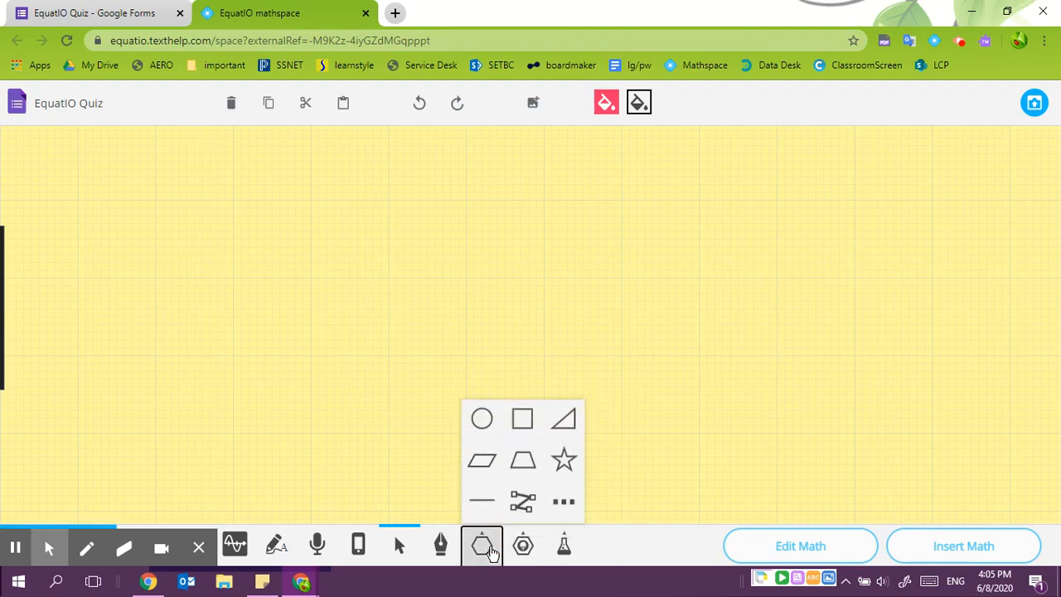
click(563, 502)
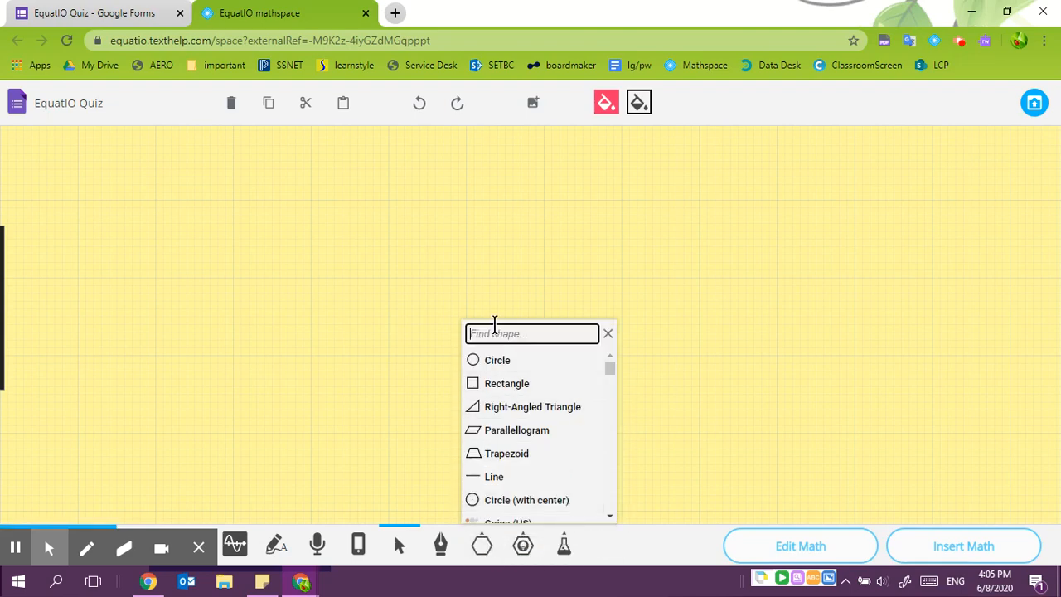
text(al)
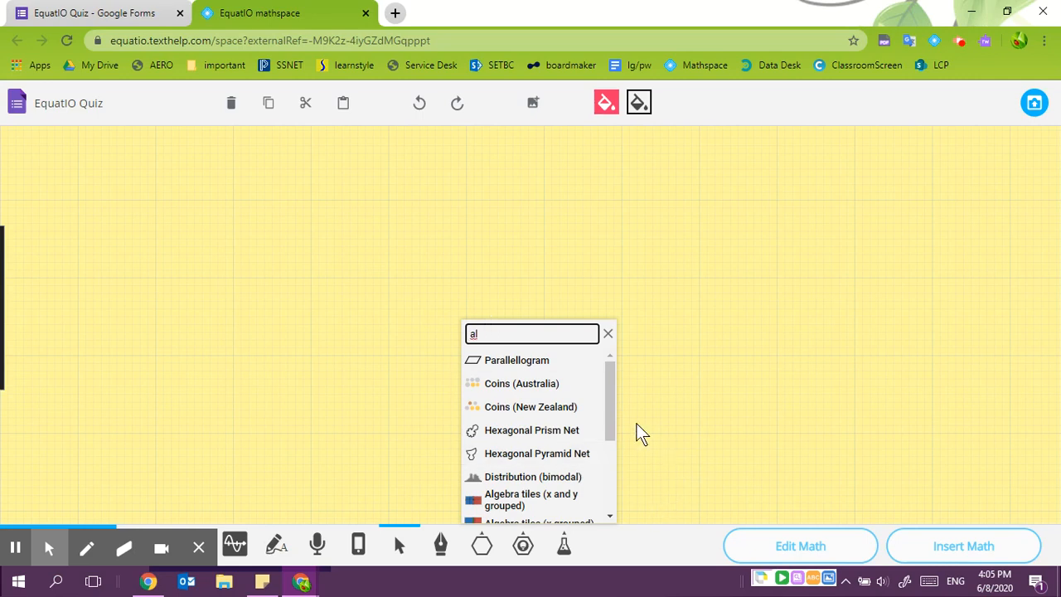
drag(613, 418, 611, 466)
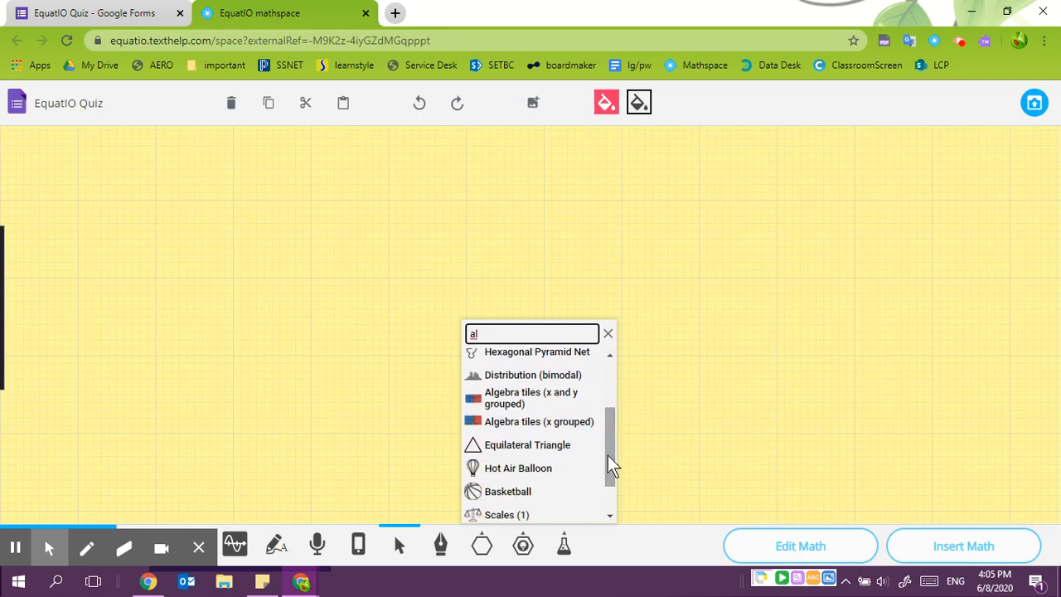
click(508, 412)
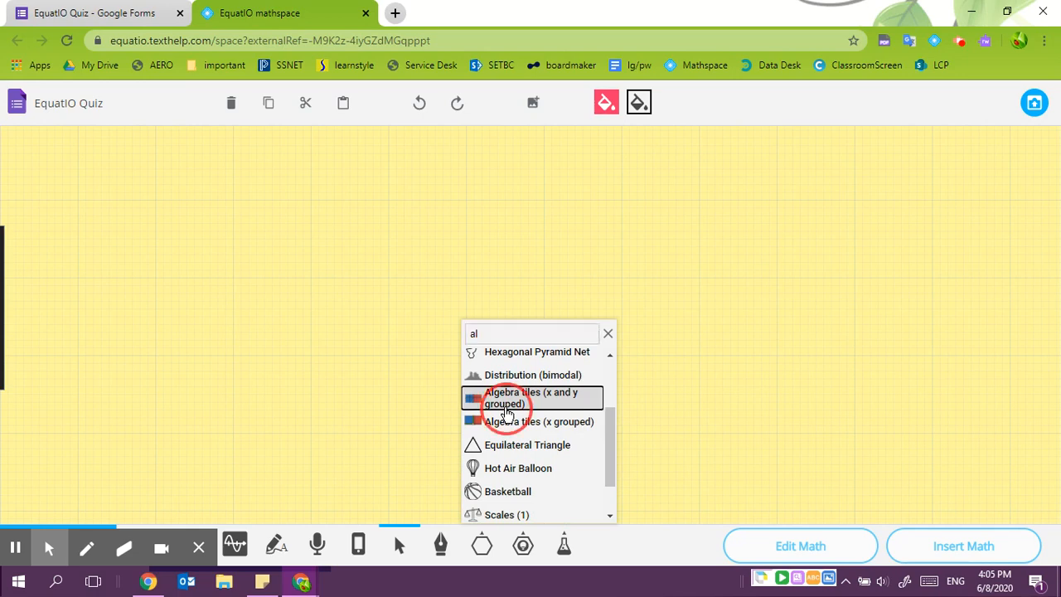
drag(163, 179, 232, 262)
drag(281, 290, 439, 427)
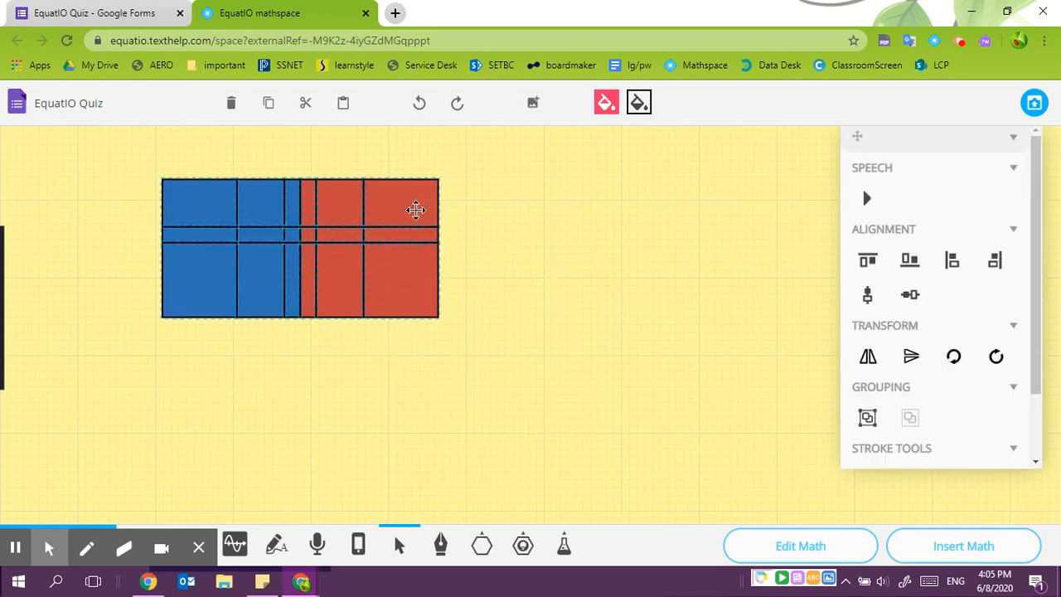
Step: Delete all the red tiles from the algebra tile set, keeping the blue ones
click(608, 187)
drag(303, 149, 475, 344)
key(Delete)
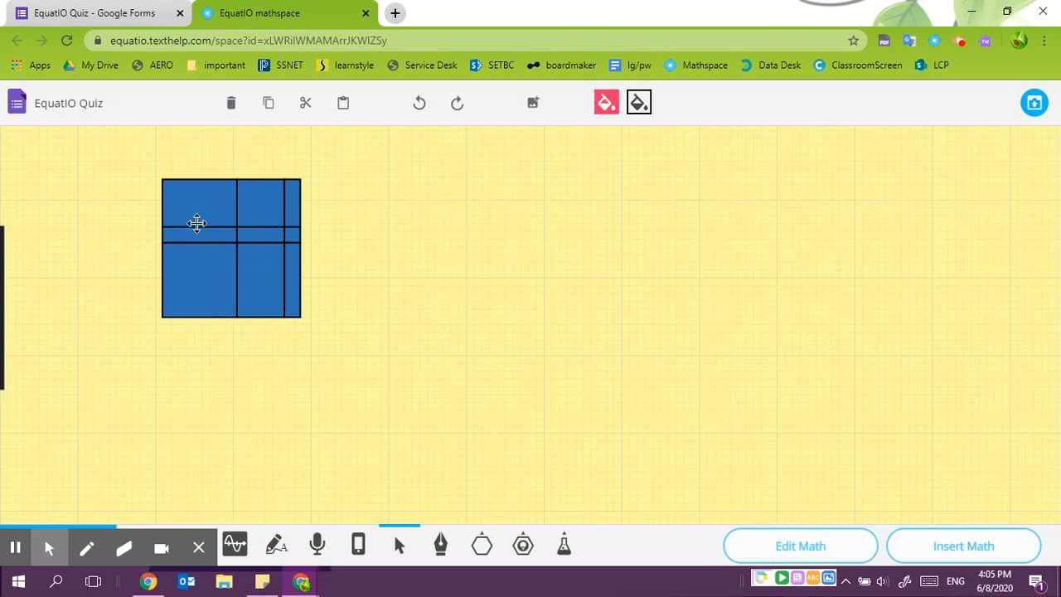
Step: Delete the rectangular tiles and the medium square from the blue tile set, keeping only the large y squared tile and the small unit tile
click(199, 207)
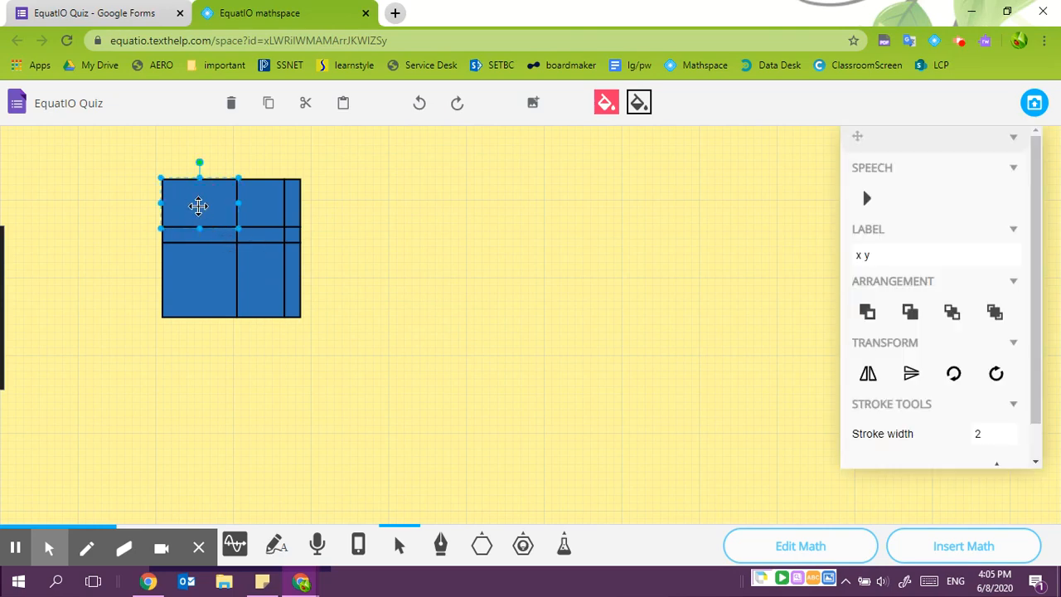
drag(206, 234, 197, 199)
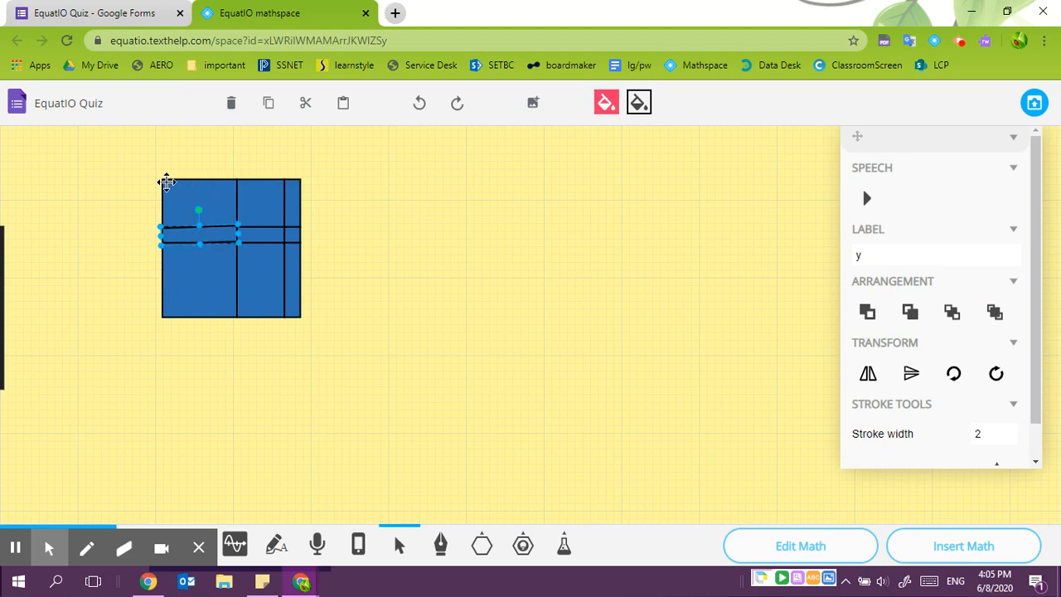
click(133, 183)
click(211, 201)
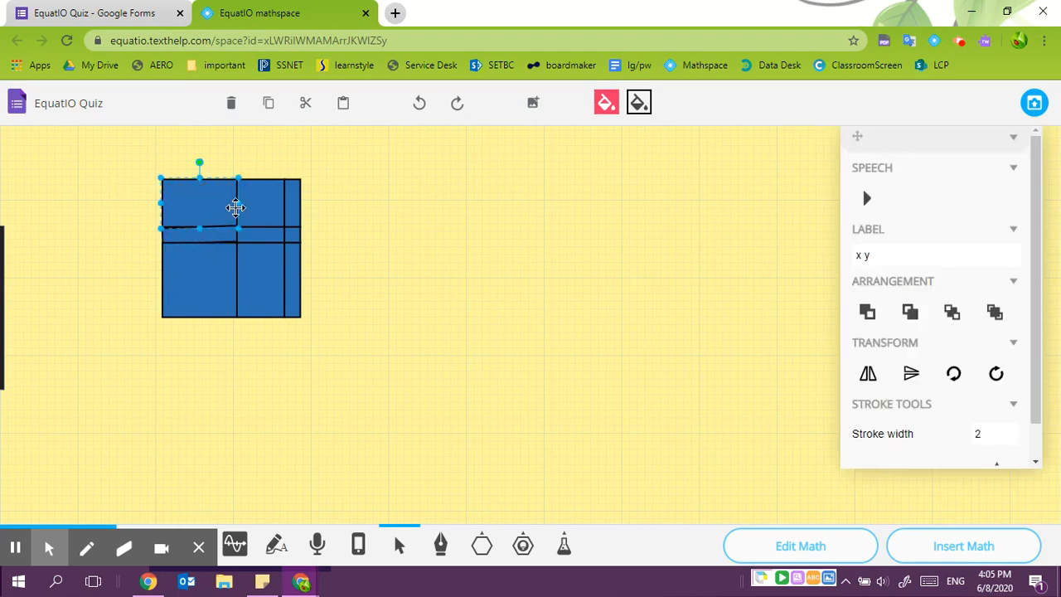
shift+click(244, 208)
shift+click(259, 237)
shift+click(228, 235)
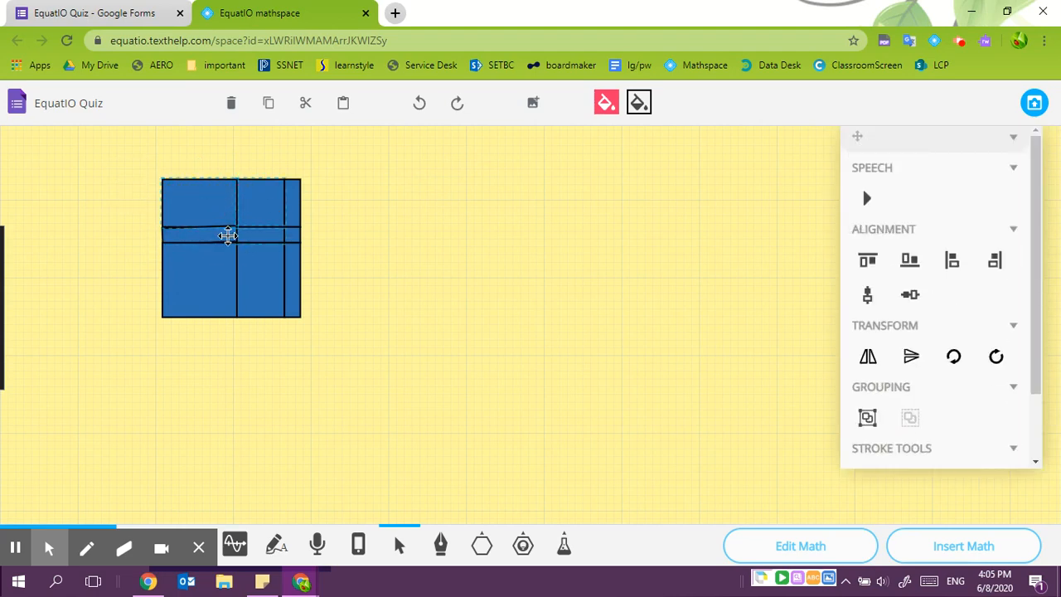
shift+click(272, 277)
shift+click(293, 200)
shift+click(292, 261)
key(Delete)
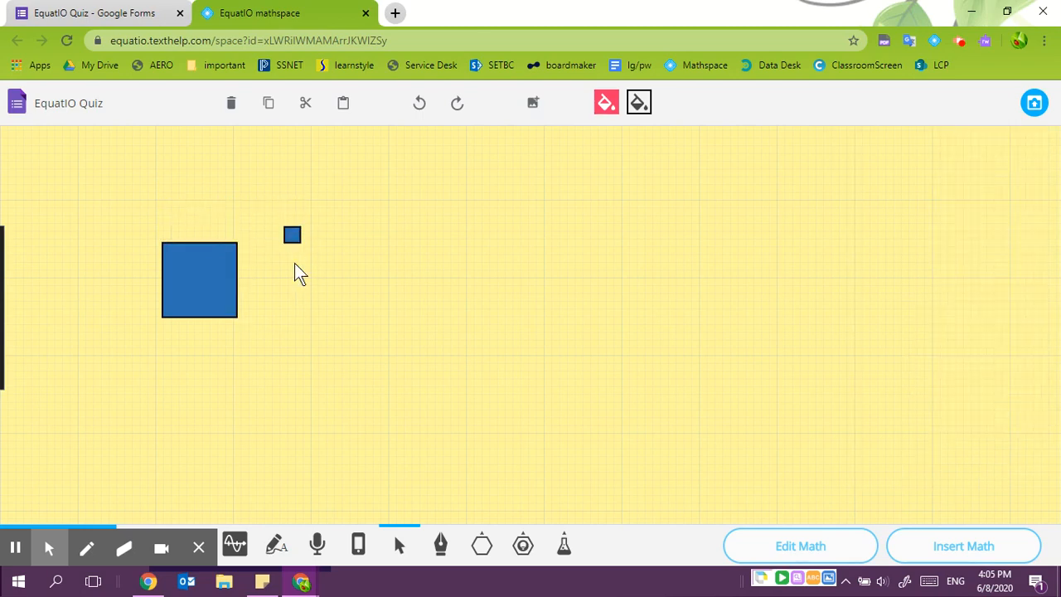
Step: Arrange three unit tiles in a centre-aligned column beside the y squared tile and insert the drawing into option B
drag(218, 282, 179, 251)
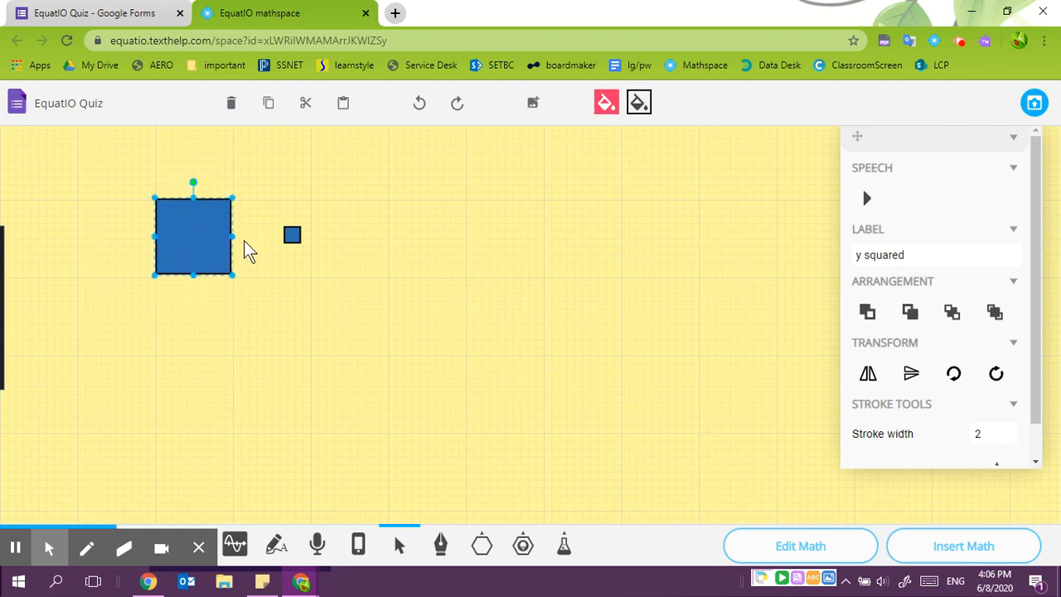
drag(292, 235, 251, 209)
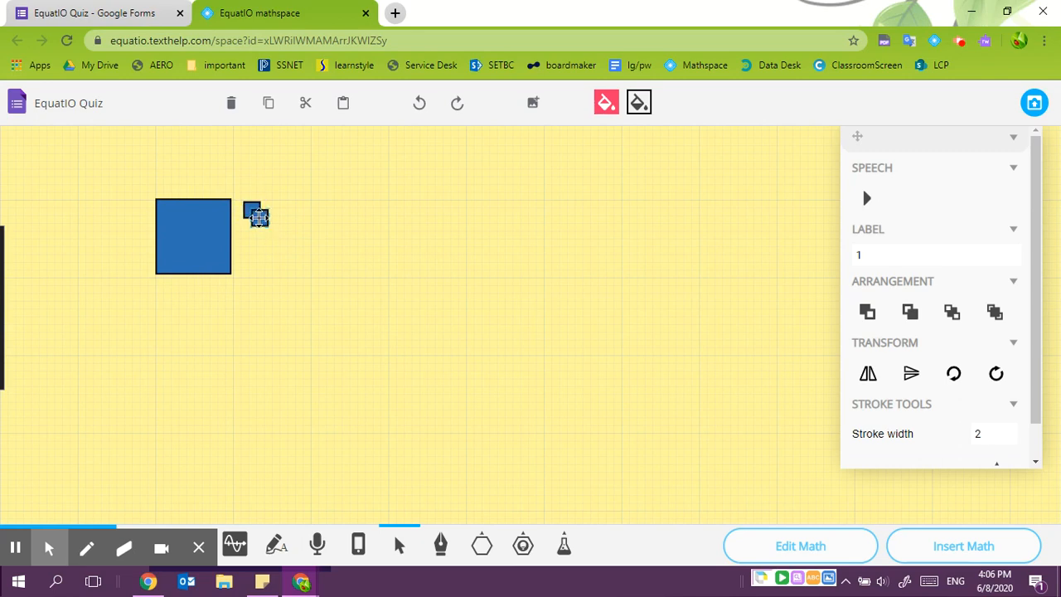
drag(252, 210, 252, 257)
drag(237, 191, 267, 278)
click(868, 296)
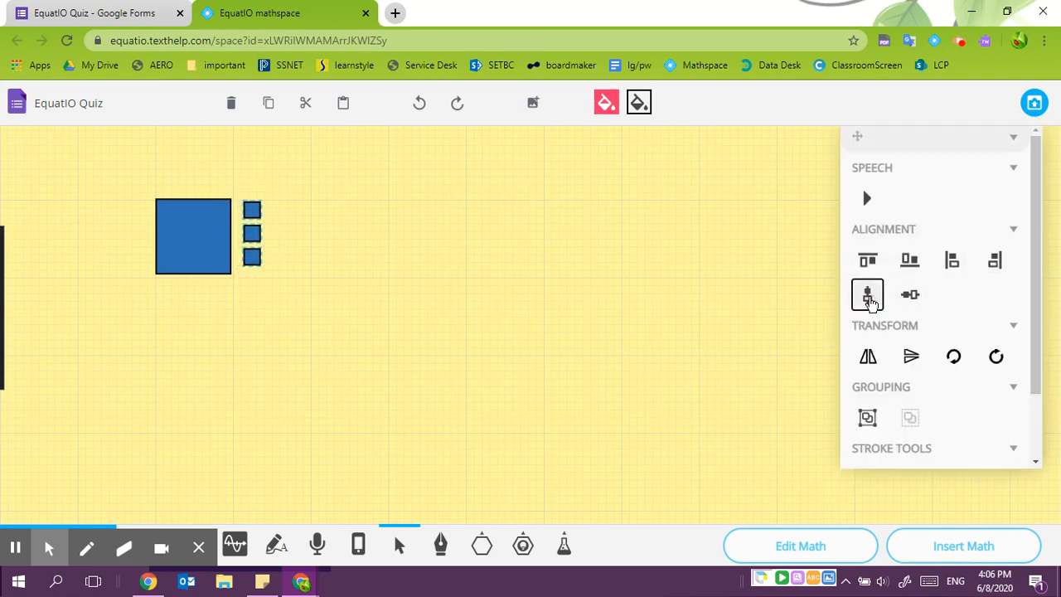
click(654, 291)
click(1035, 103)
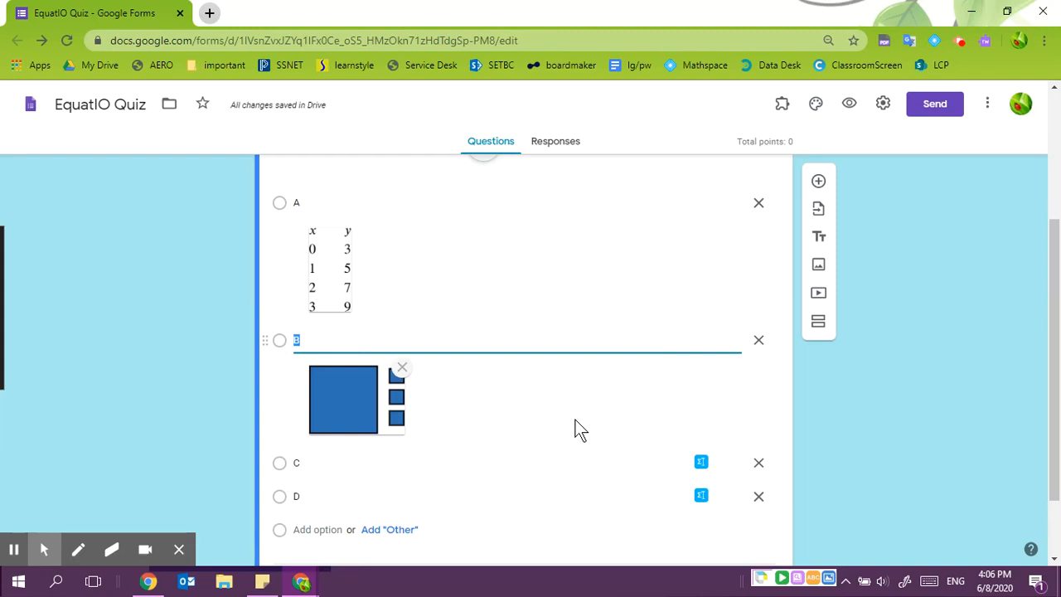
Step: Add a graph of y = 2x + 3 as the math for option C
click(700, 463)
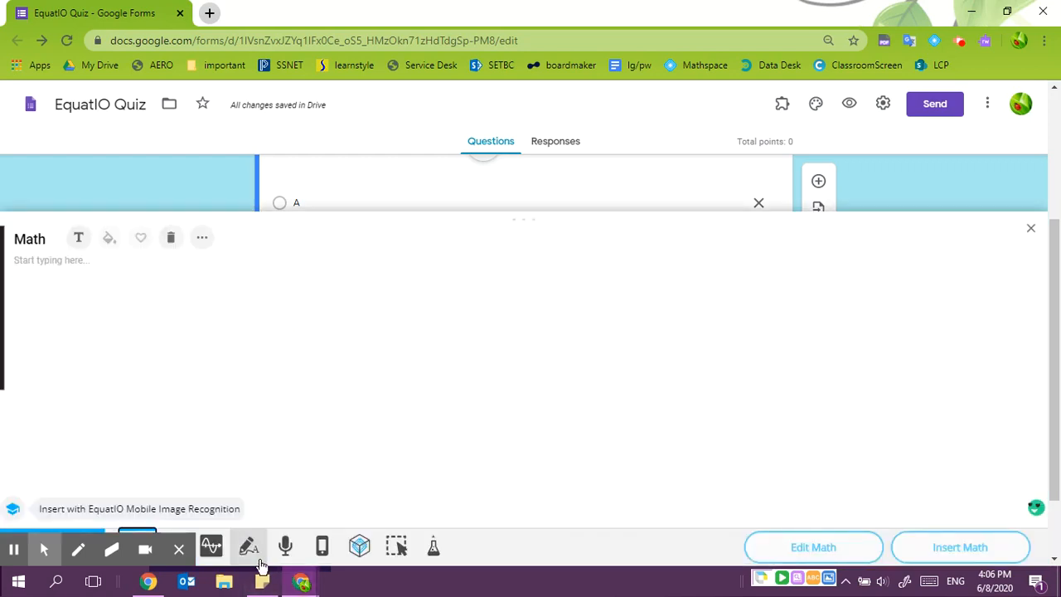
click(210, 549)
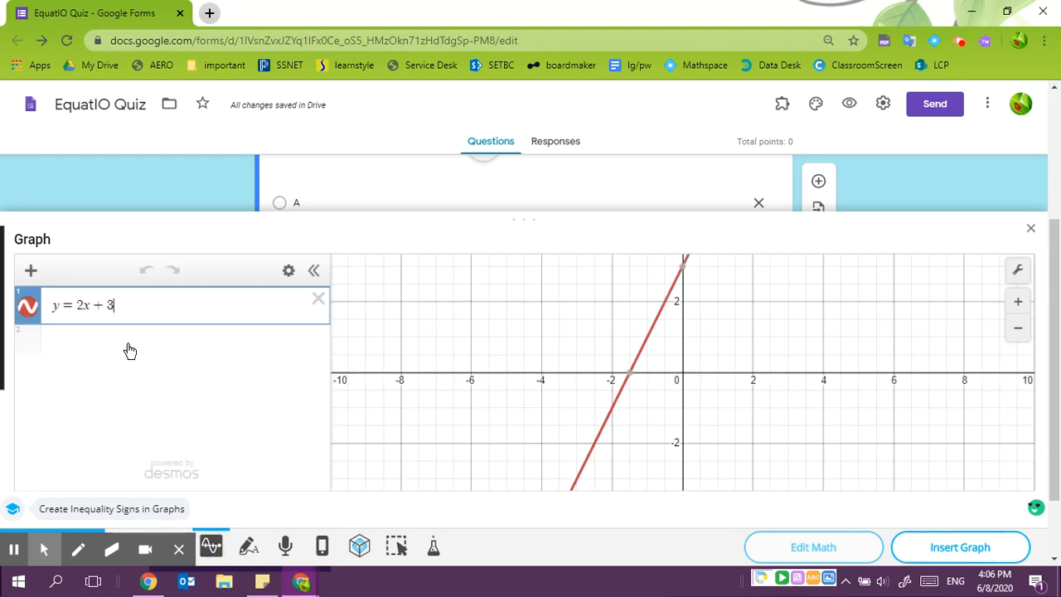
click(958, 546)
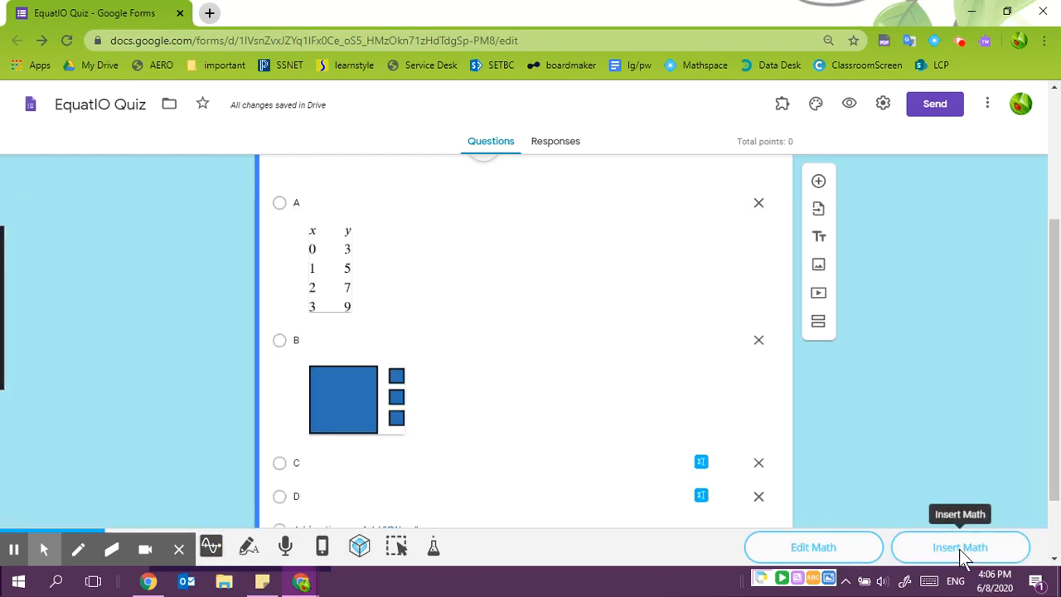
click(959, 547)
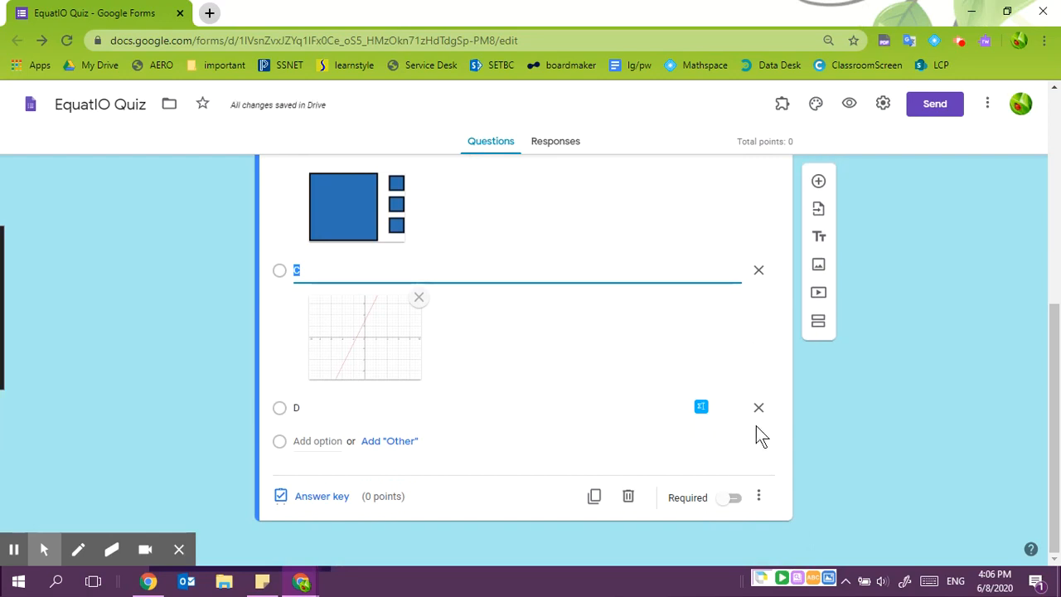
Step: Write the equation 6(y + 2) = 3(4x + 5) in the math editor and insert it into option D
click(702, 408)
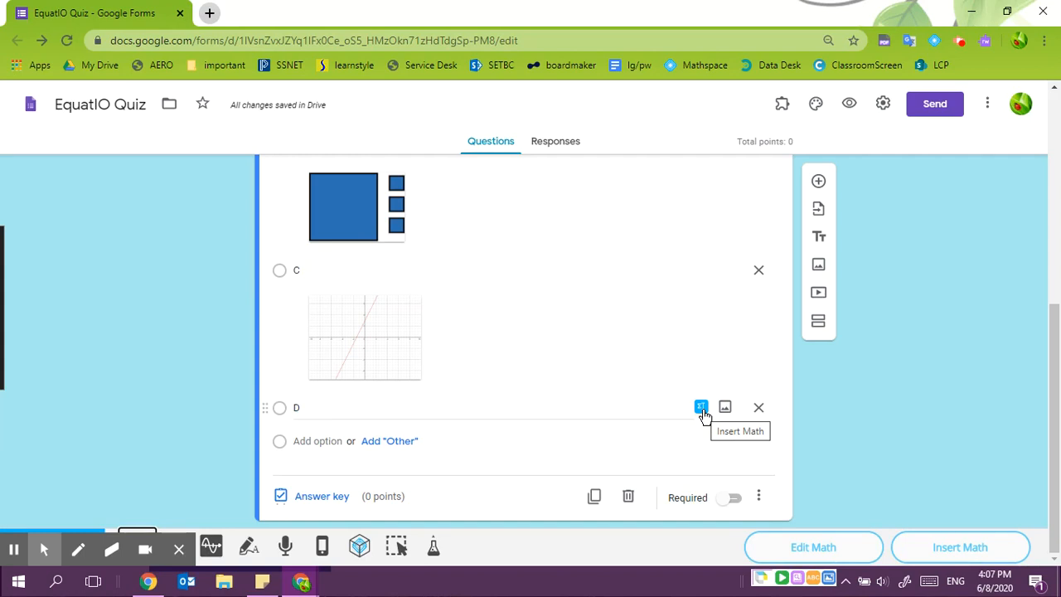
click(178, 549)
click(134, 548)
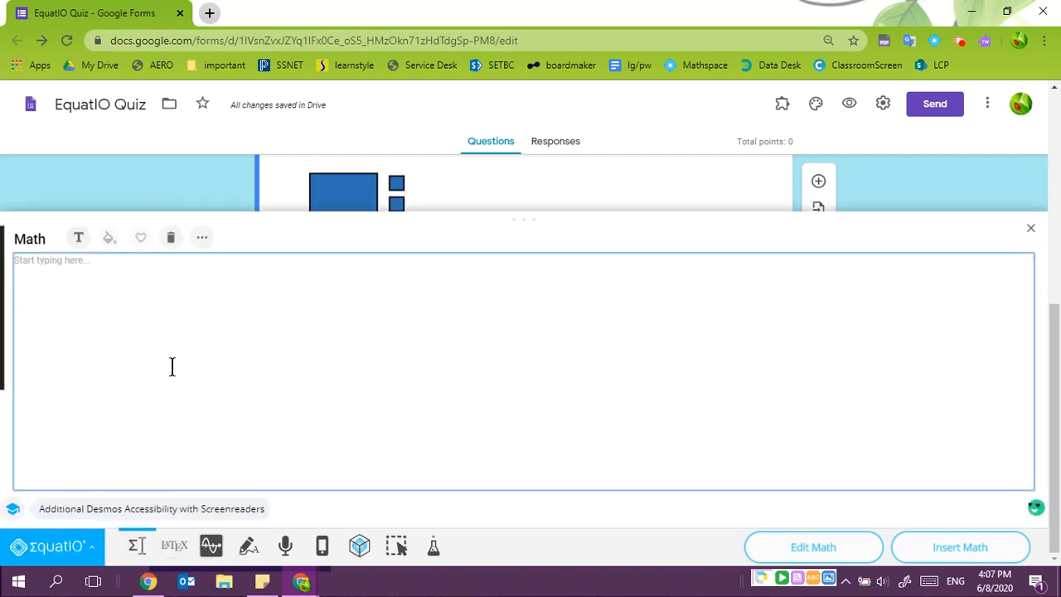
click(134, 332)
text(6()
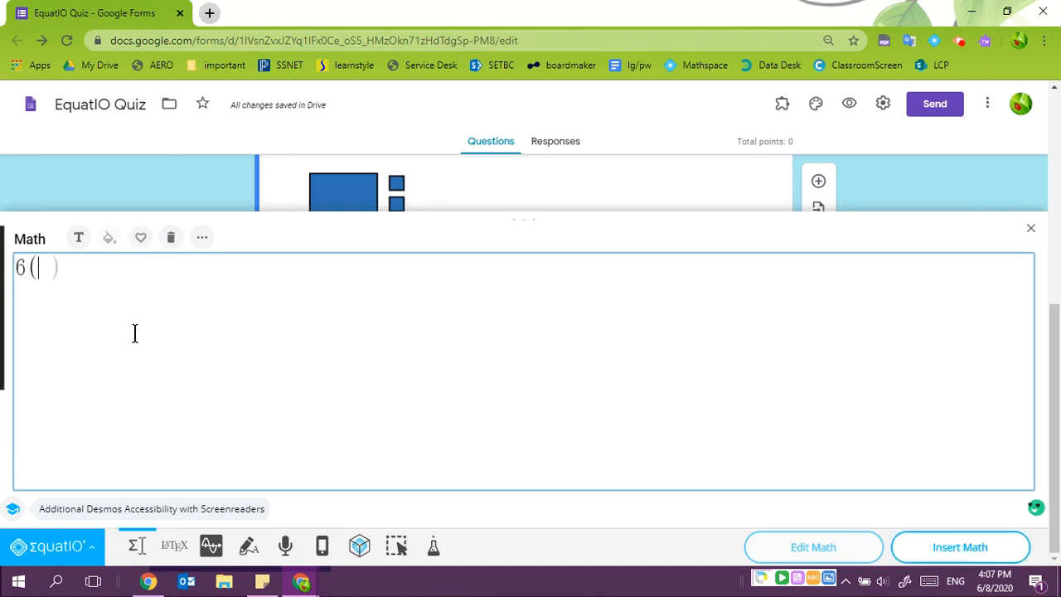
text(y+2))
text(=3)
text((4)
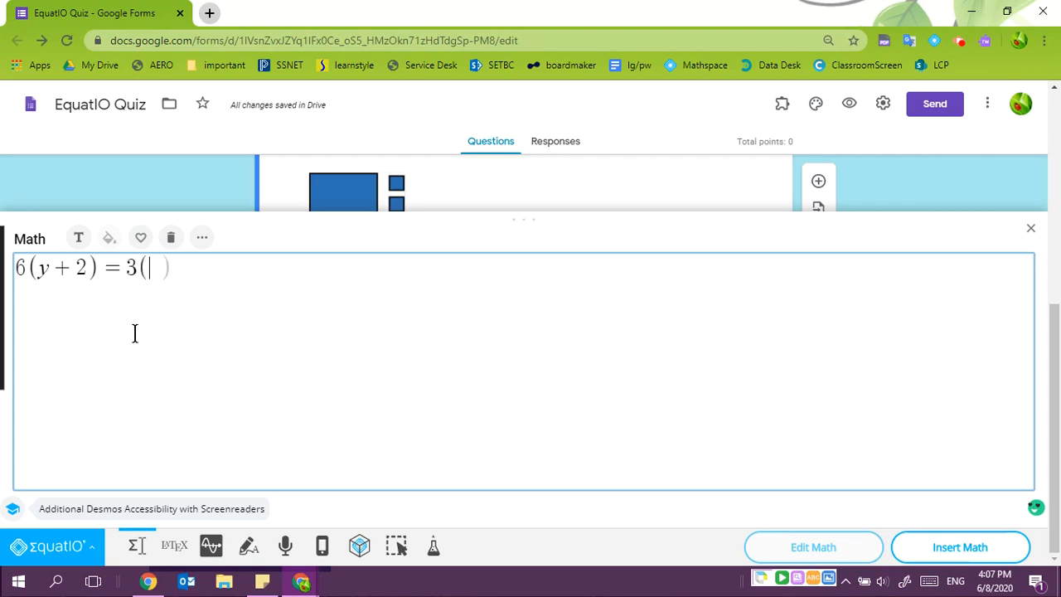
text(x+5)
key(Right)
click(1013, 554)
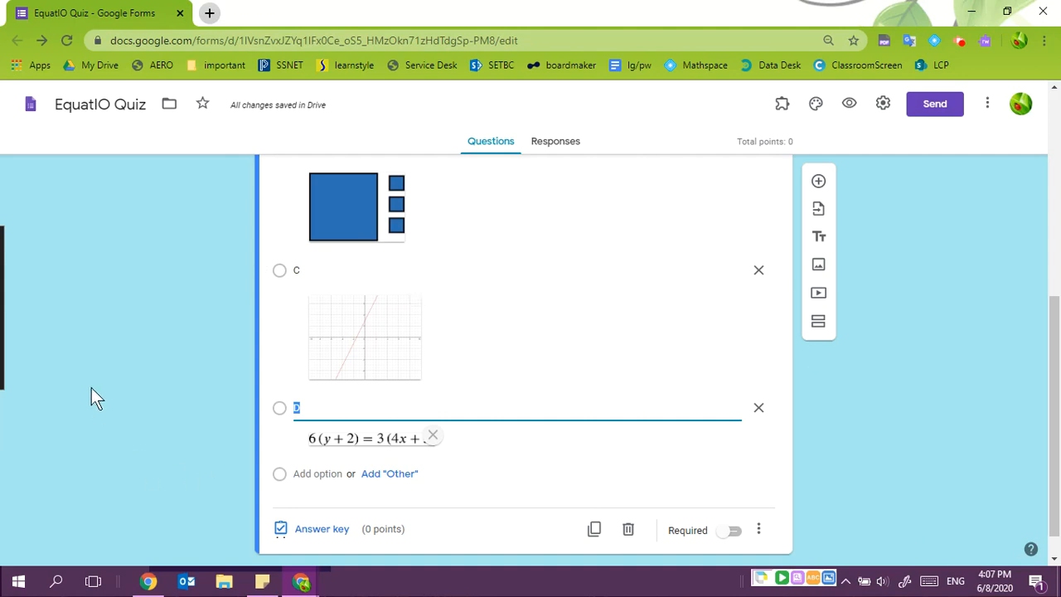
Step: Preview the quiz to check how the question and its four options look, and return to the form editor
click(850, 105)
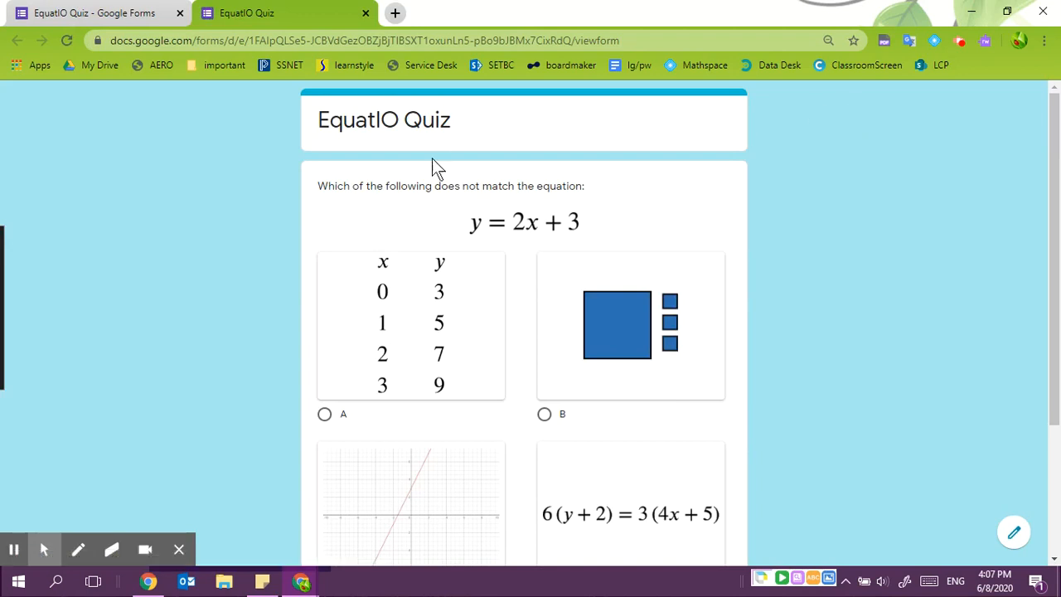
scroll(353, 275, down, 3)
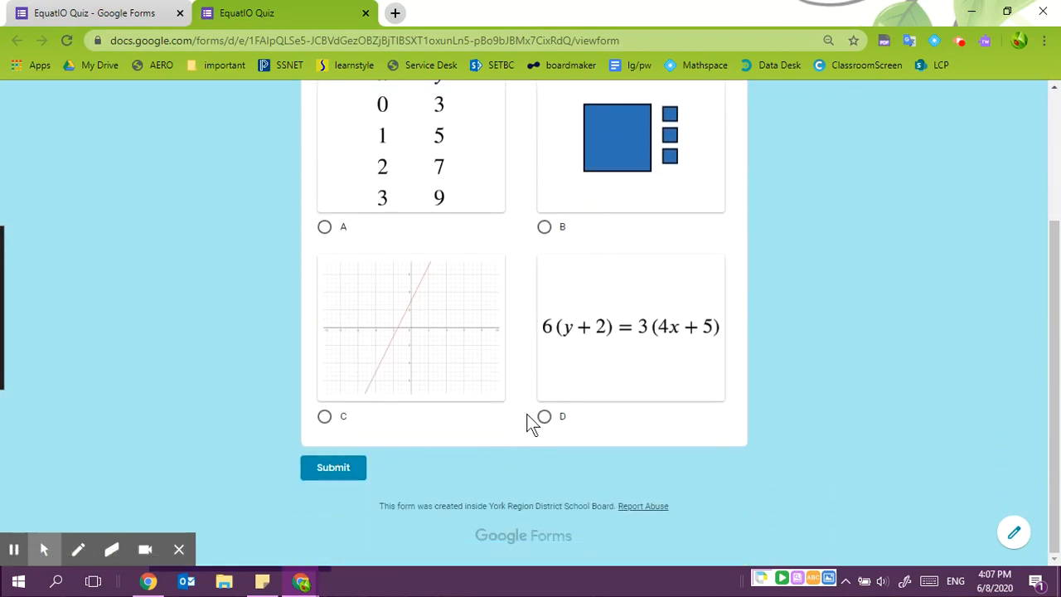
click(119, 13)
Step: Set the question's answer key to 1 point with option B as the correct answer
click(336, 530)
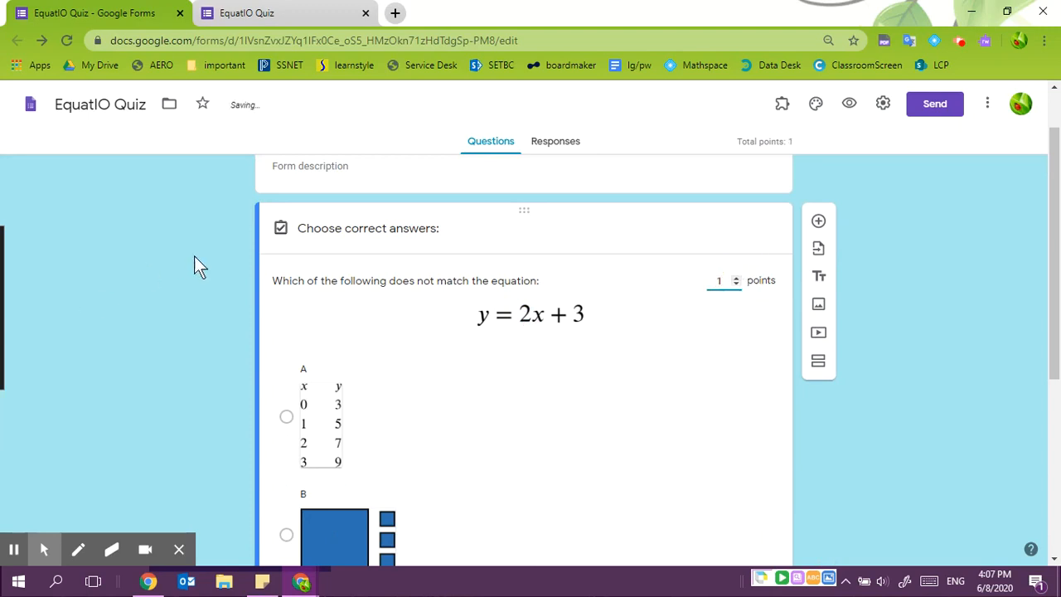
scroll(194, 257, down, 3)
scroll(194, 256, up, 2)
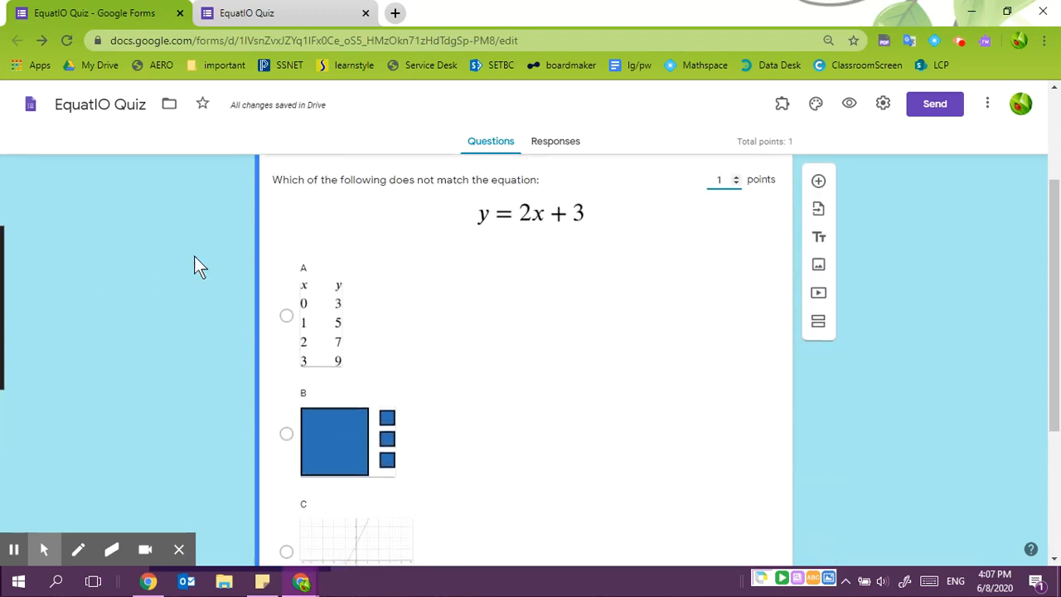
scroll(196, 260, down, 1)
click(286, 357)
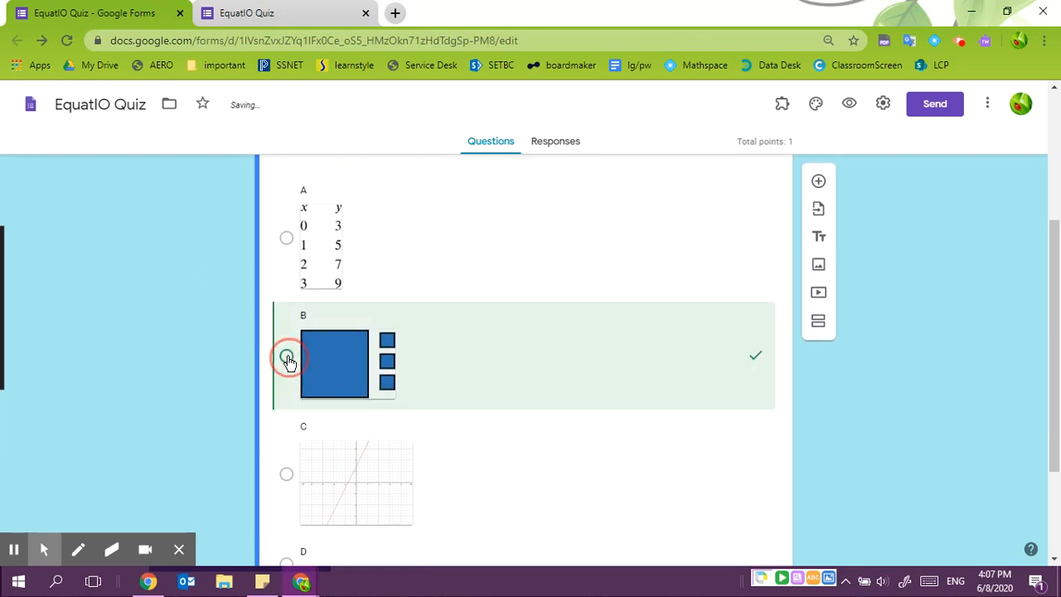
scroll(132, 320, down, 2)
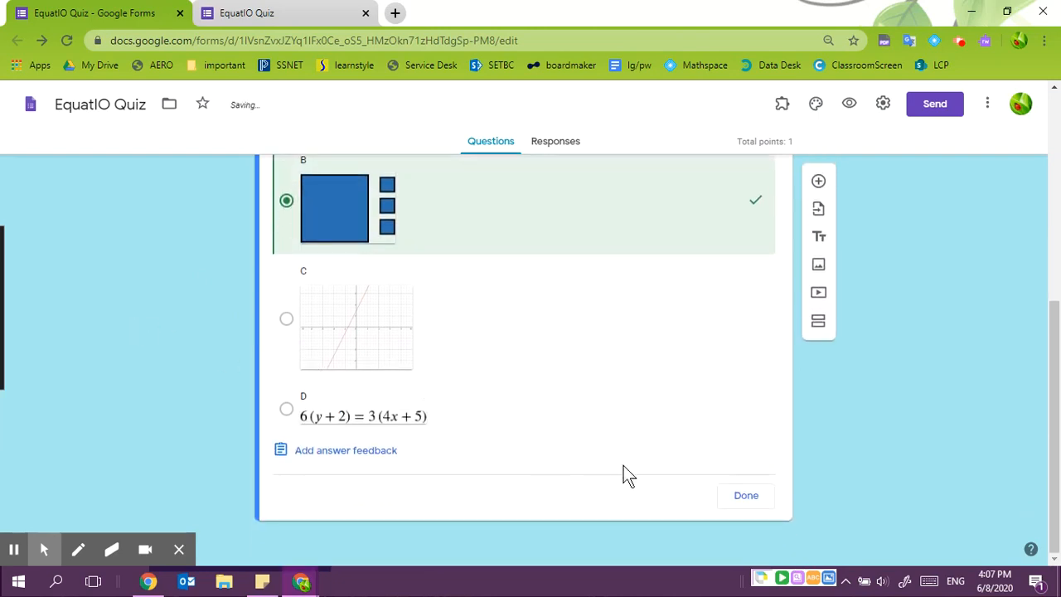
click(746, 495)
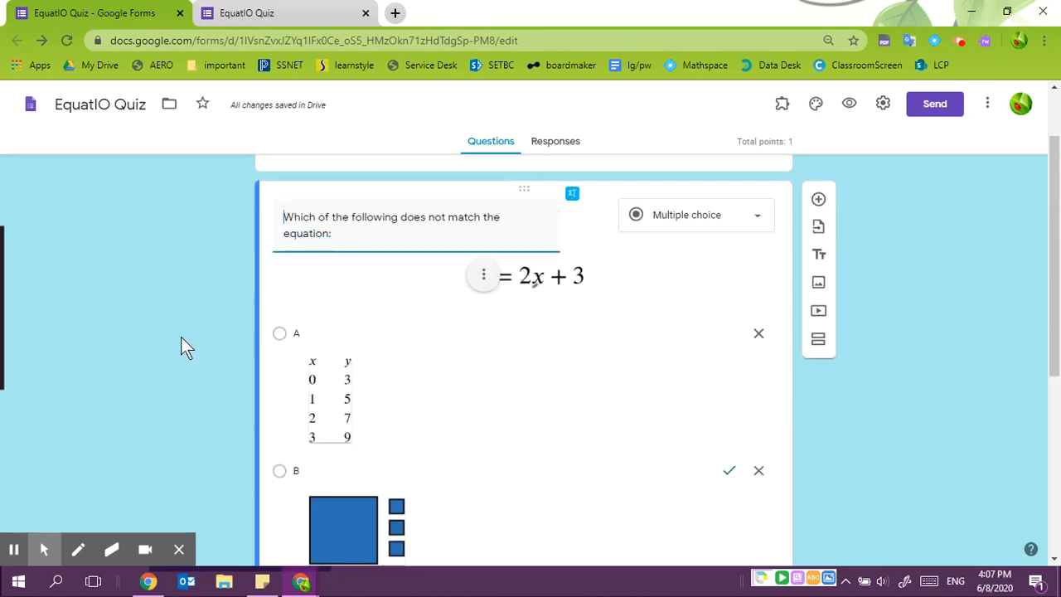
Step: Add a new question below the first one and set its type to Short answer
scroll(939, 336, down, 3)
scroll(937, 329, up, 3)
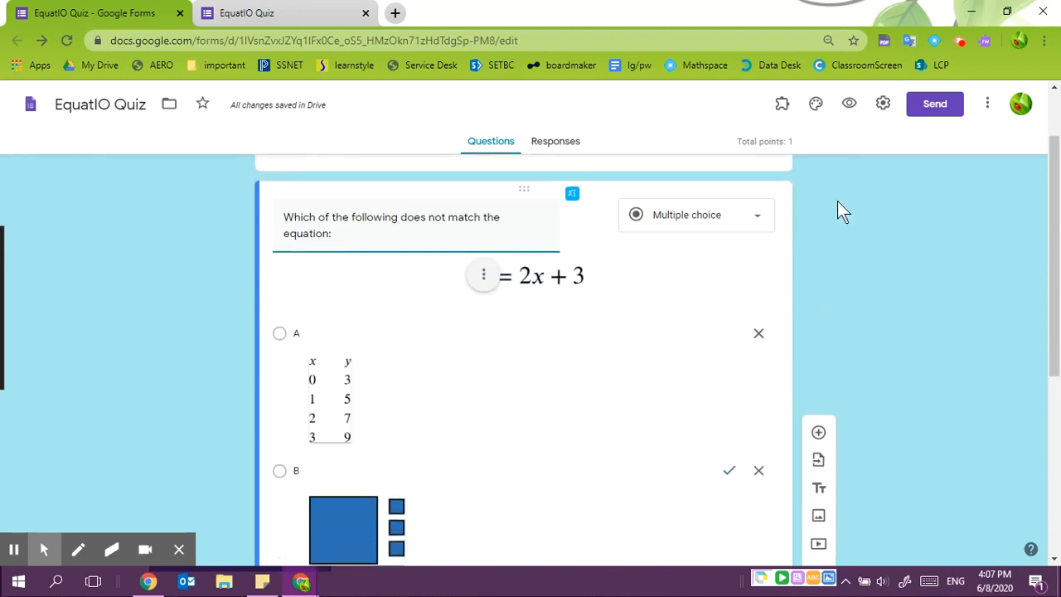
click(818, 202)
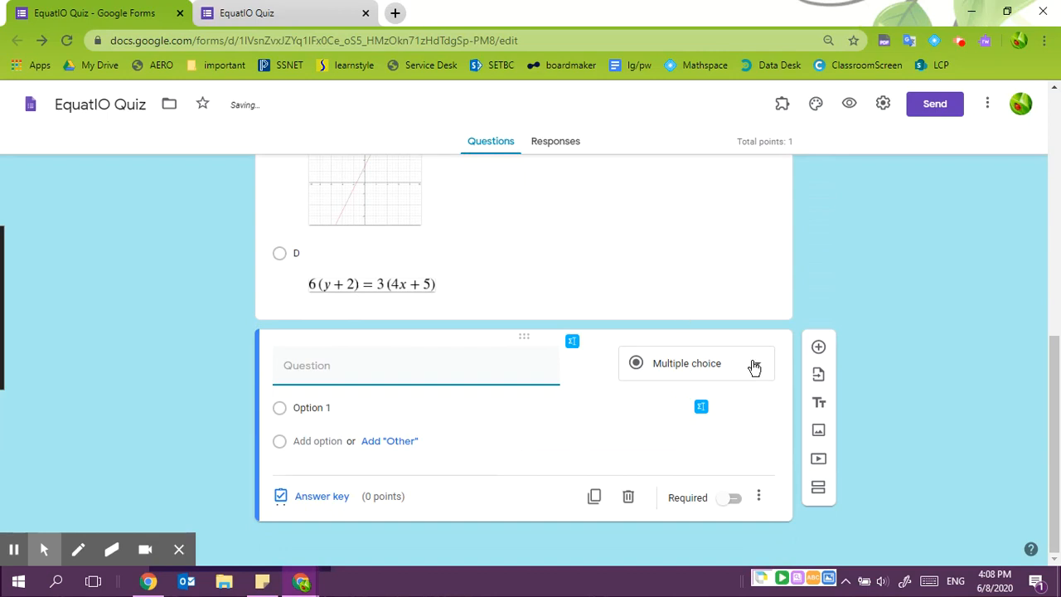
click(754, 367)
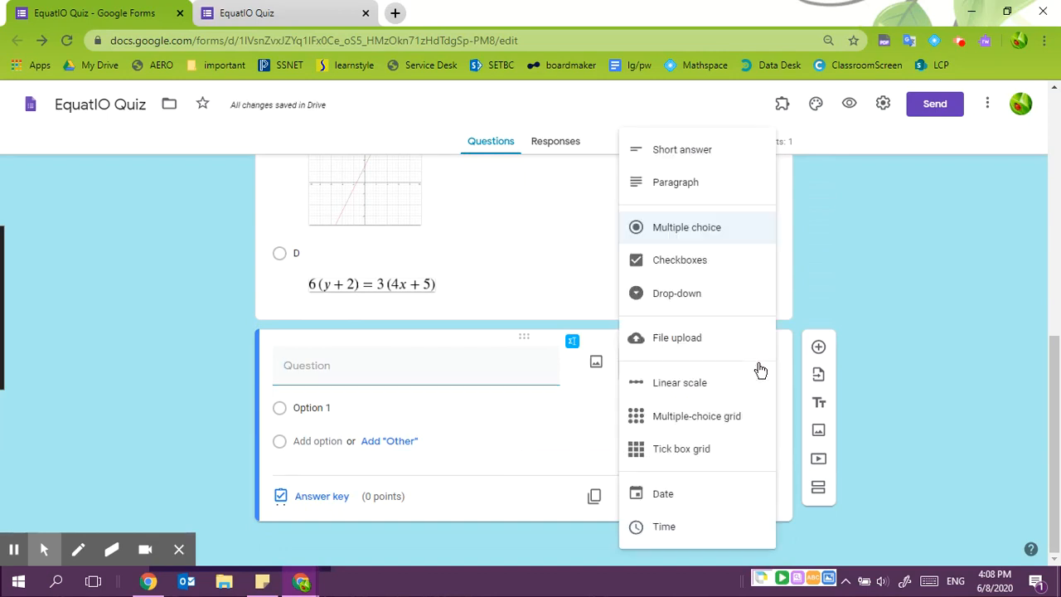
click(658, 152)
Step: Enter the question text "Create an equation for a line with a y-intercept of -4 and a slope of 5/7."
click(323, 390)
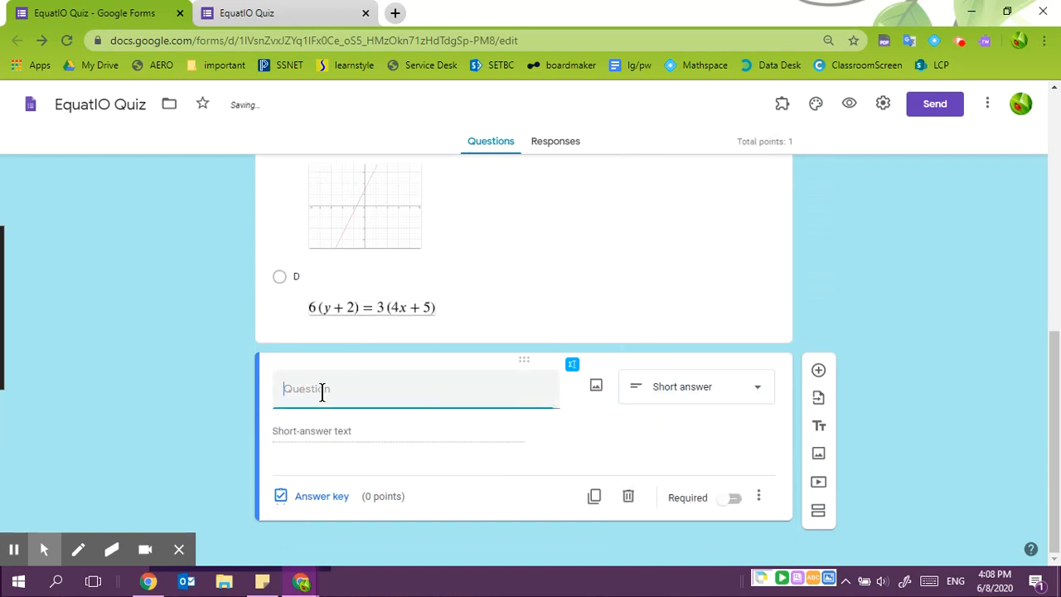
text(Create)
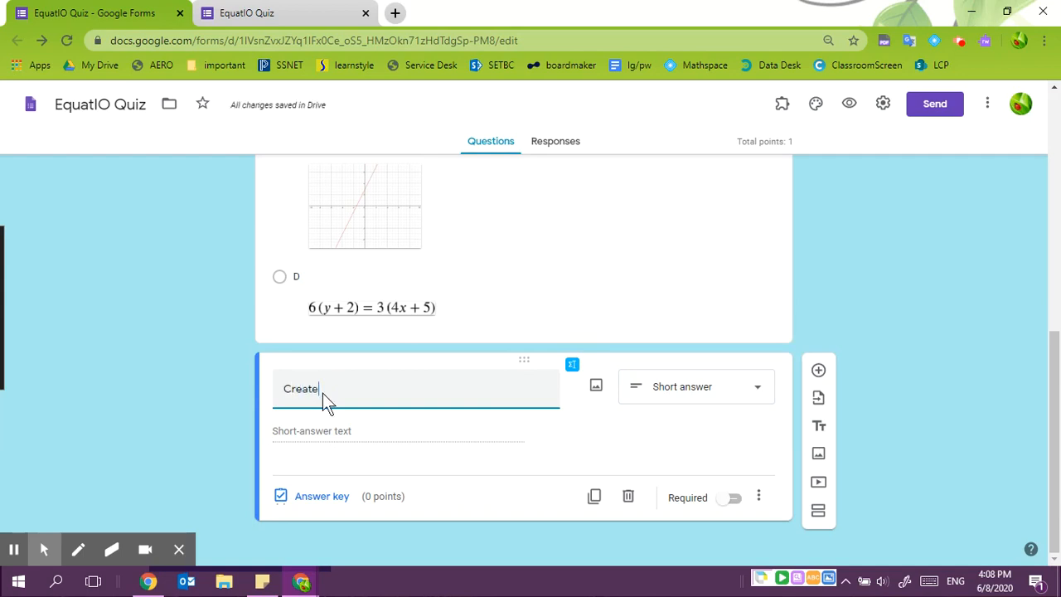
text( an equation w)
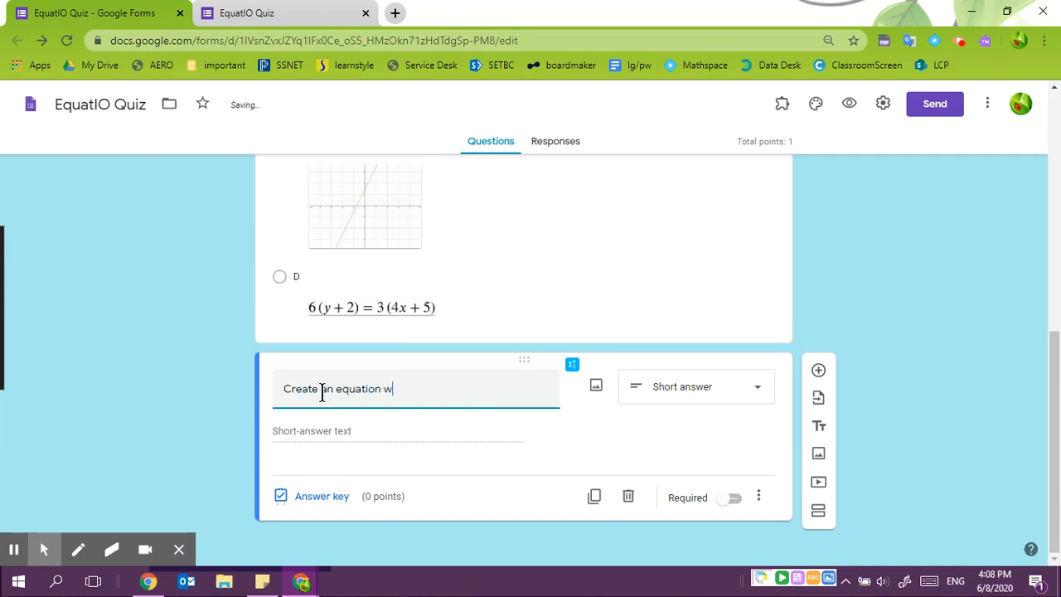
key(BackSpace)
text(for a line with a y-intecept )
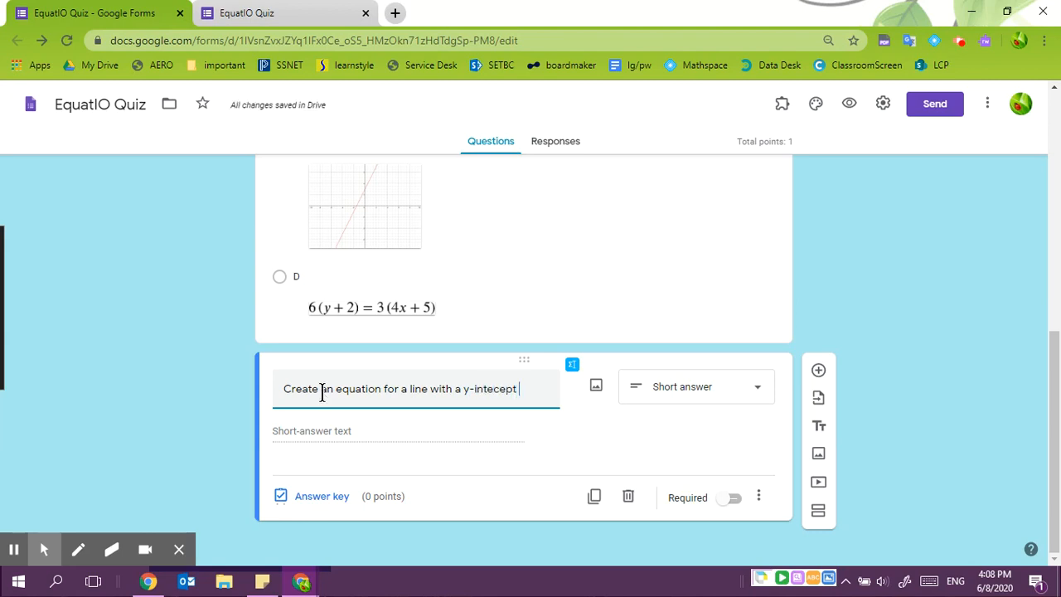
text(of -5)
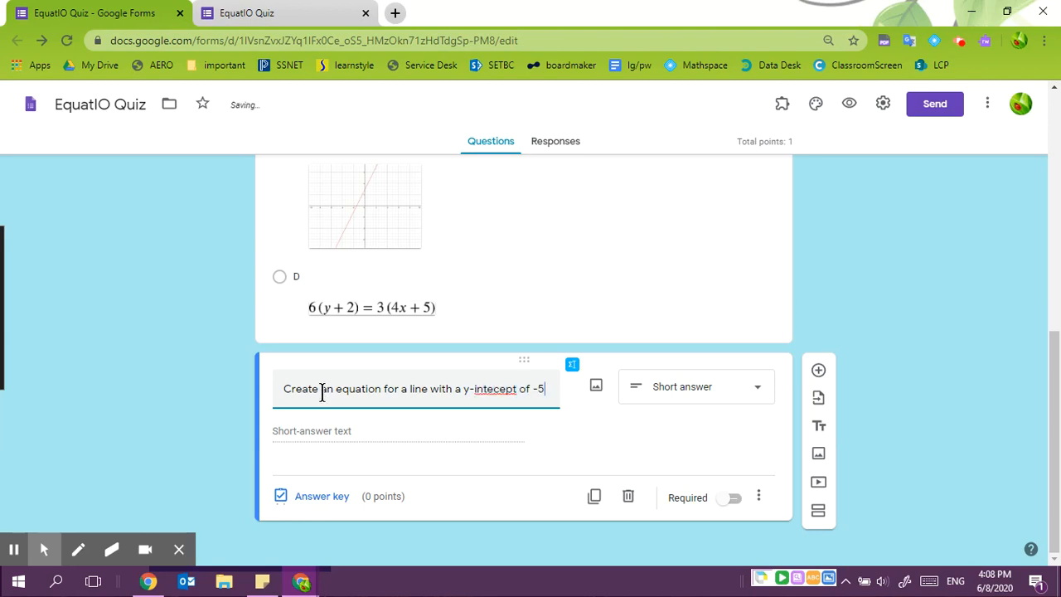
key(BackSpace)
text(4 and a slope)
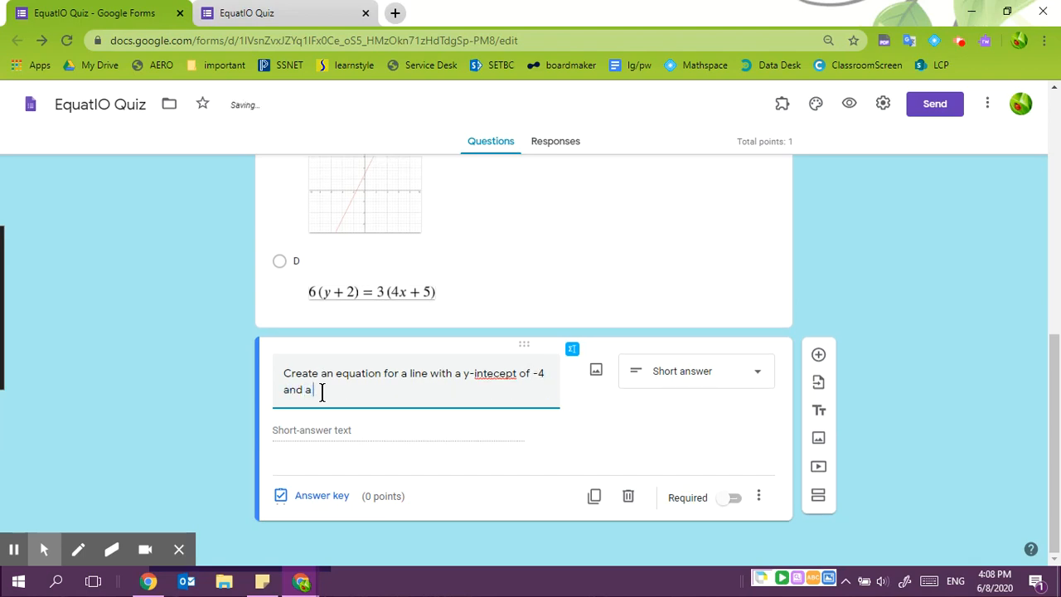
text( o)
text(f 5.)
text(/7)
text(/)
text(.)
click(492, 375)
text(r)
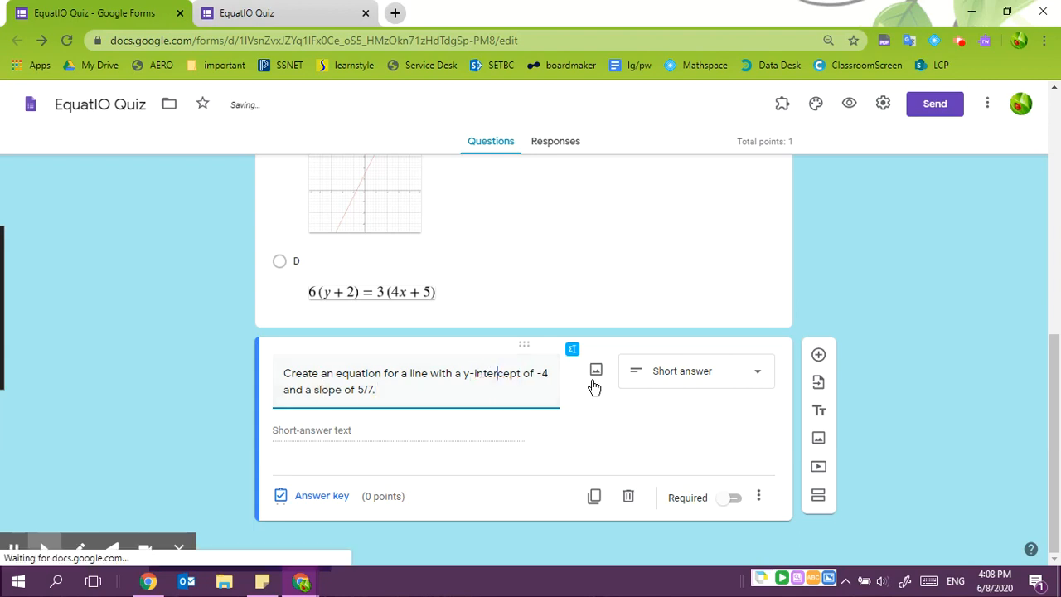
Step: Open the line equation question's answer key and add "y=5/7x-4" as a correct answer
click(586, 406)
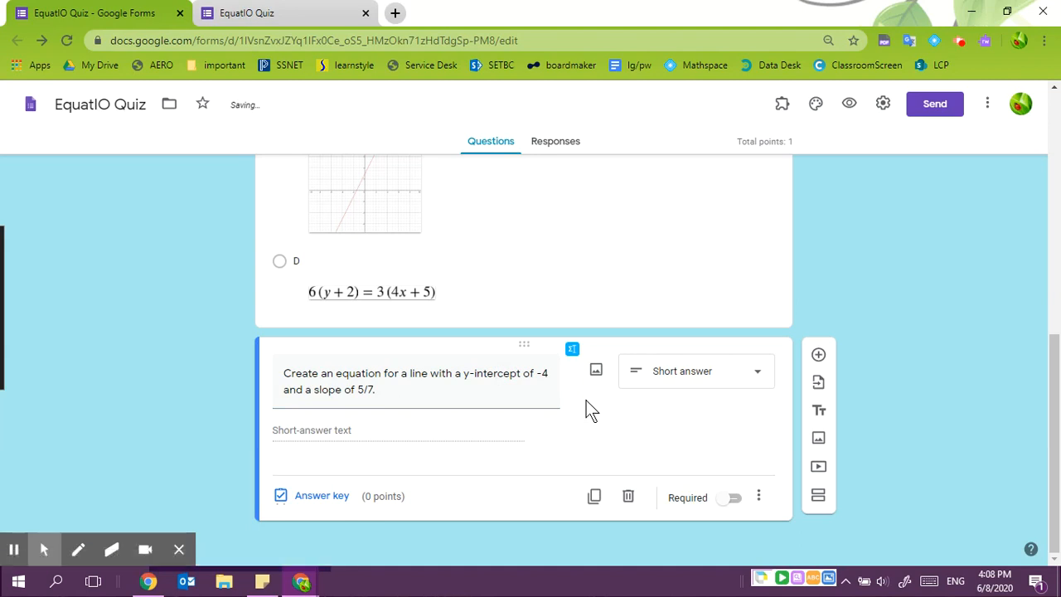
click(333, 495)
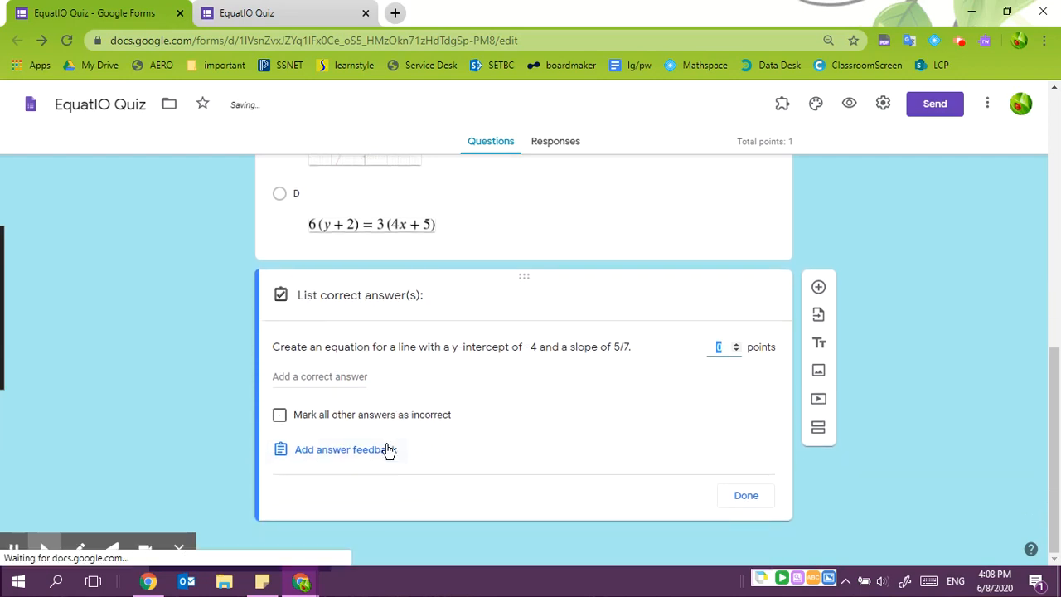
click(327, 378)
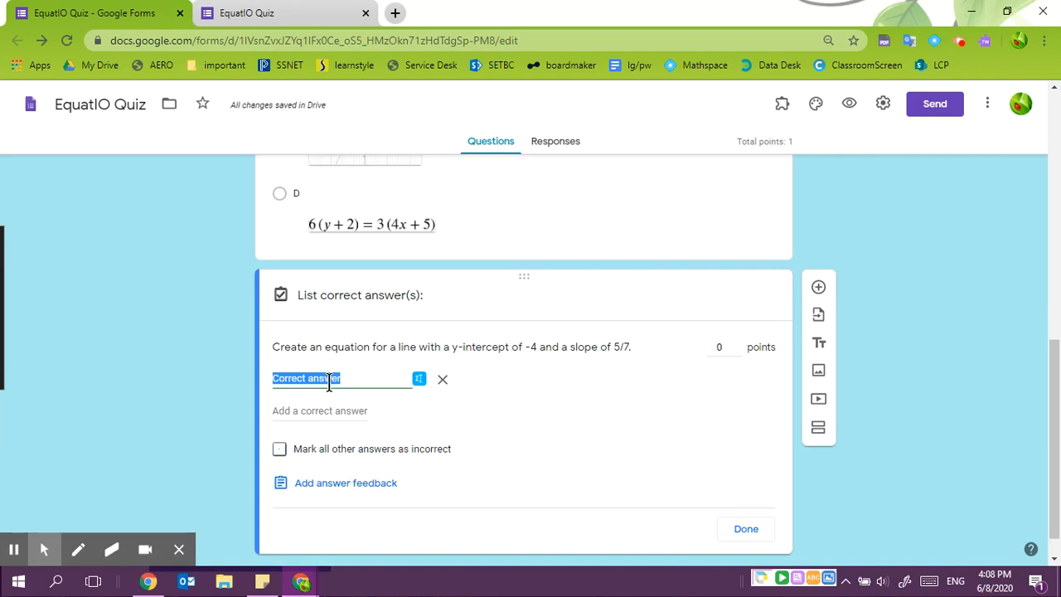
text(y=5)
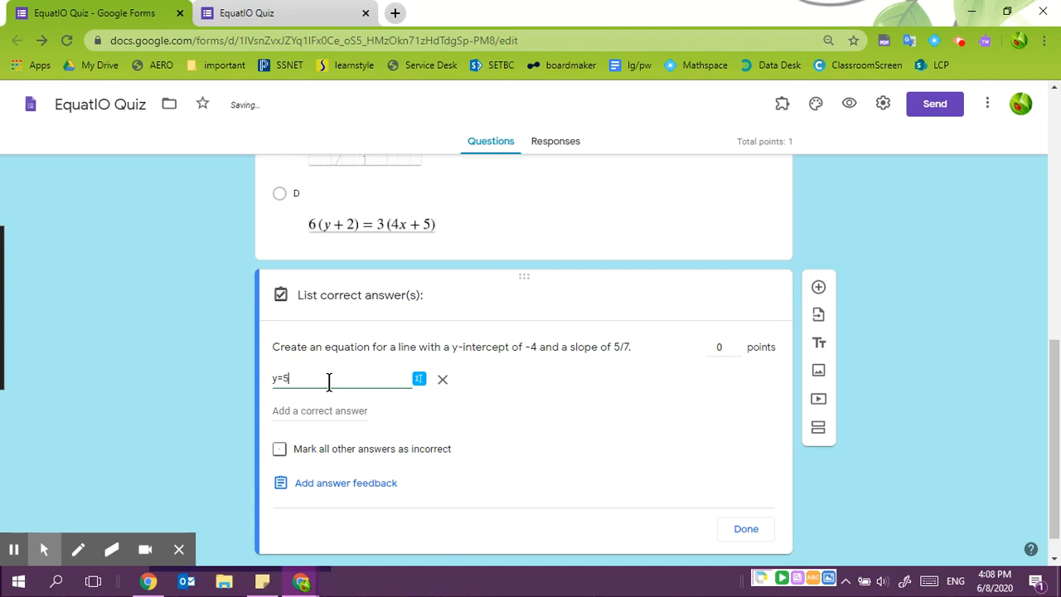
text(/7x-5)
key(BackSpace)
text(4)
Step: Add the spaced version "y = 5/7 x - 4" as a second correct answer
click(337, 409)
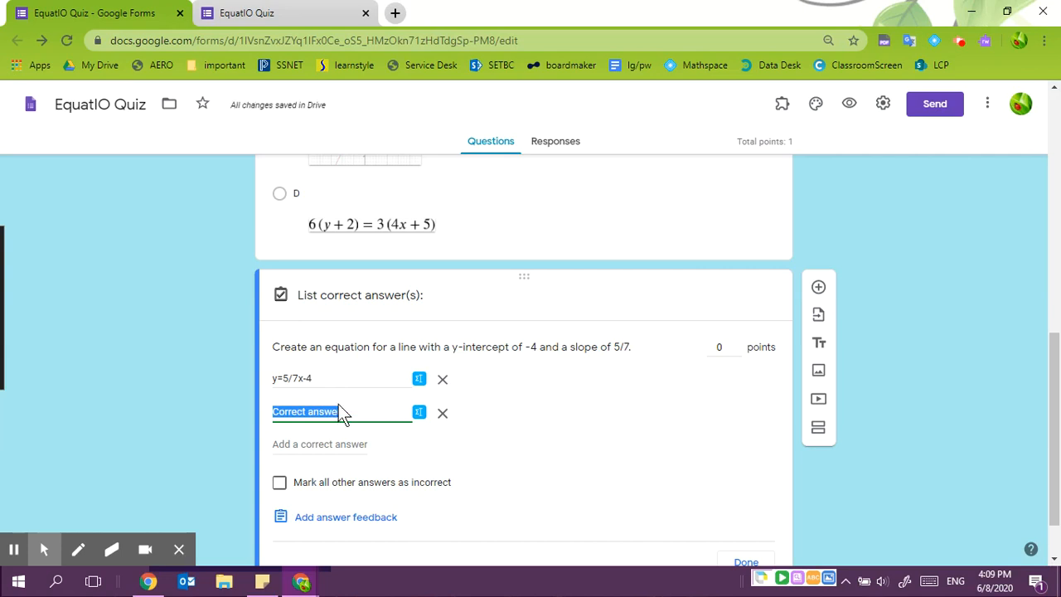
text(y = )
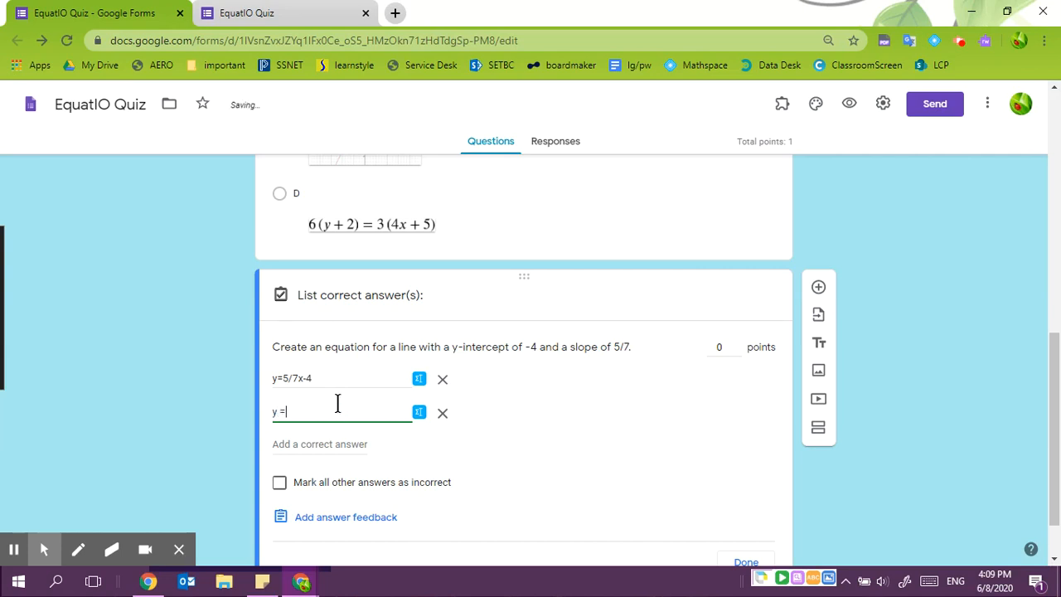
text(5/7 x - 4)
Step: Add a third correct answer as an EquatIO math expression, y = 5/7 x − 4 with a stacked fraction
click(334, 445)
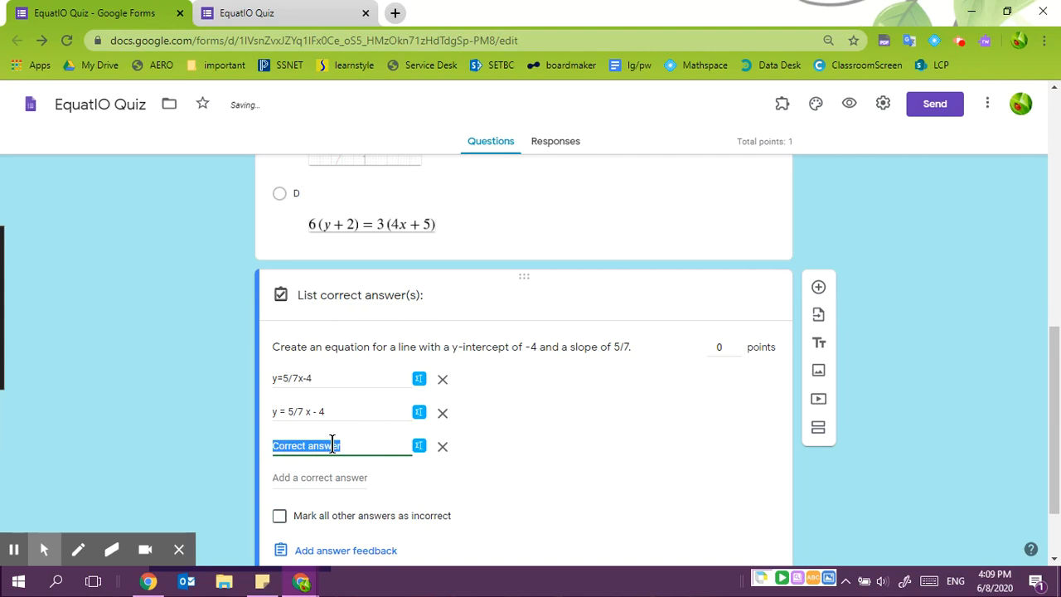
click(420, 446)
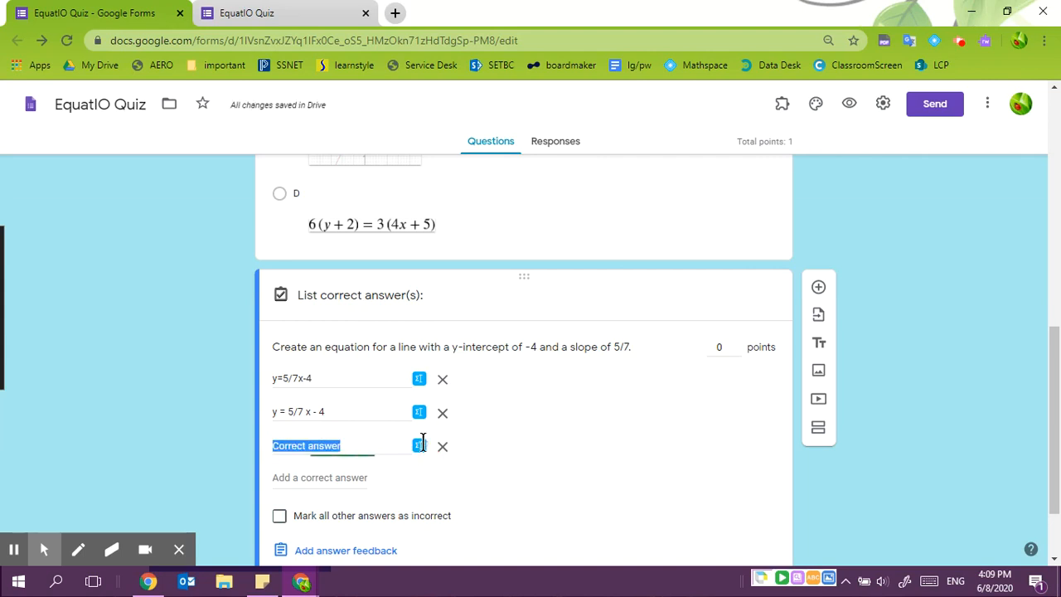
click(171, 237)
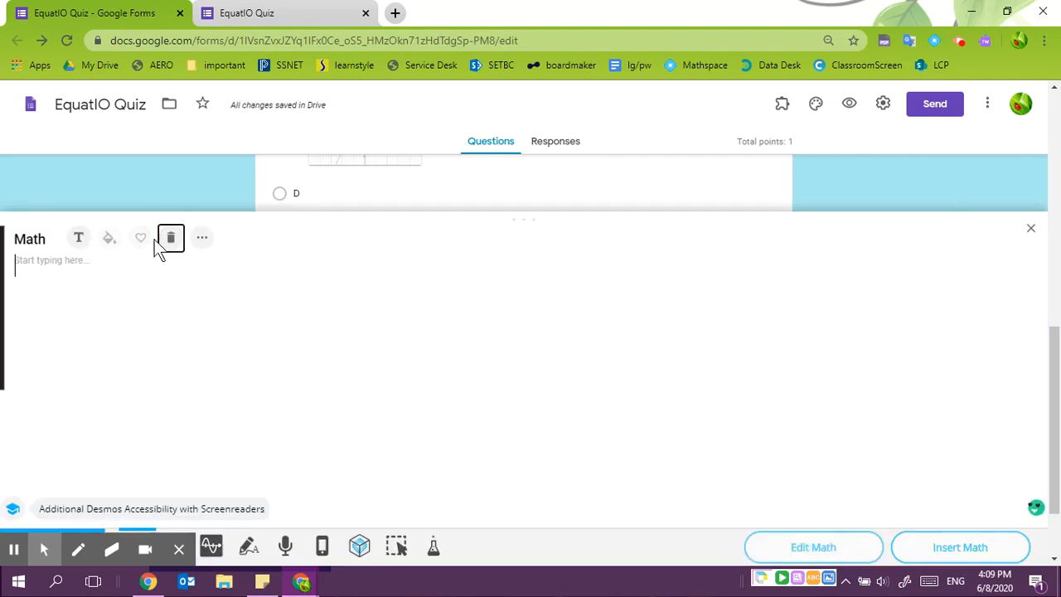
click(119, 267)
text(y=)
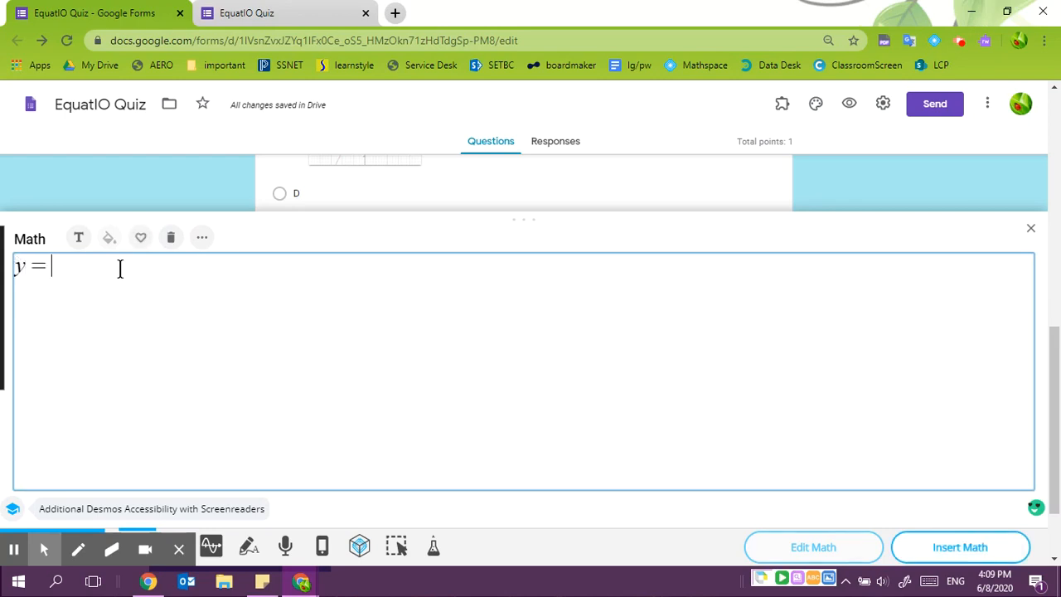
text(5/7)
key(Right)
text(x - )
text(4)
click(916, 548)
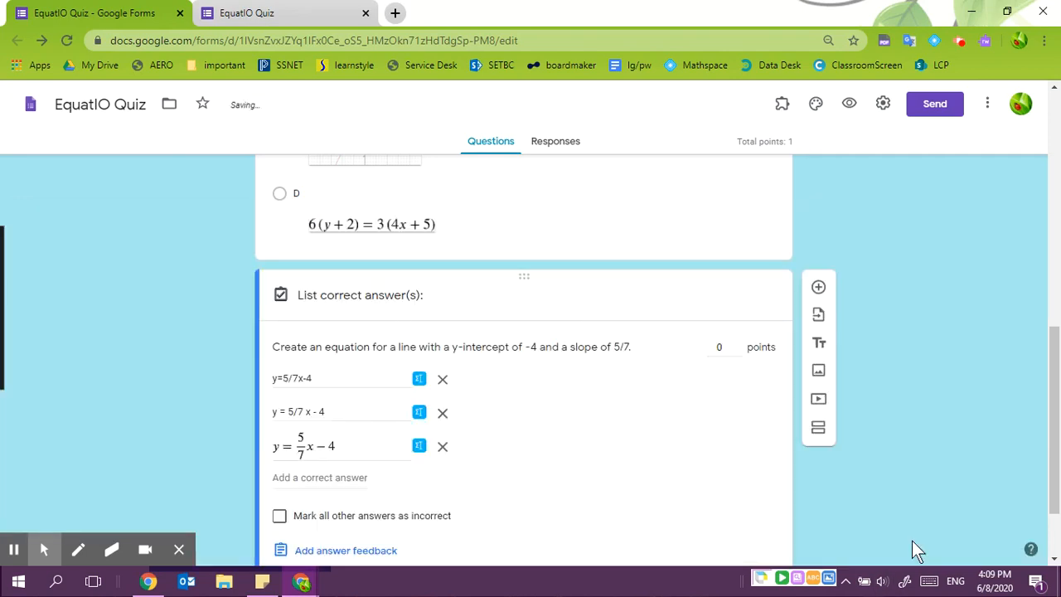
Step: Set the short-answer question's value to 1 point and finish its answer key
scroll(229, 360, down, 2)
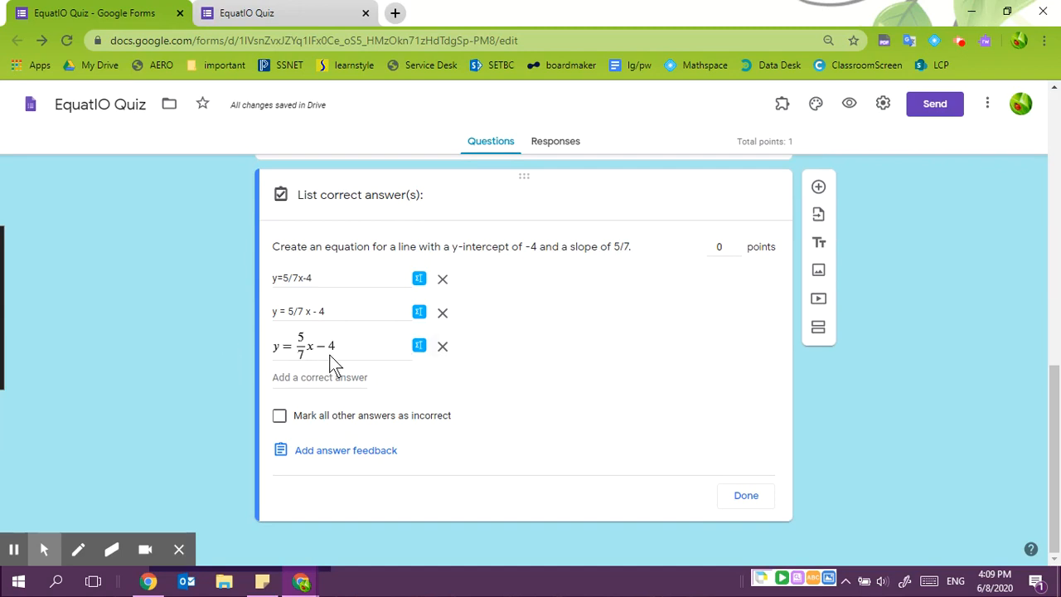
click(736, 245)
click(741, 495)
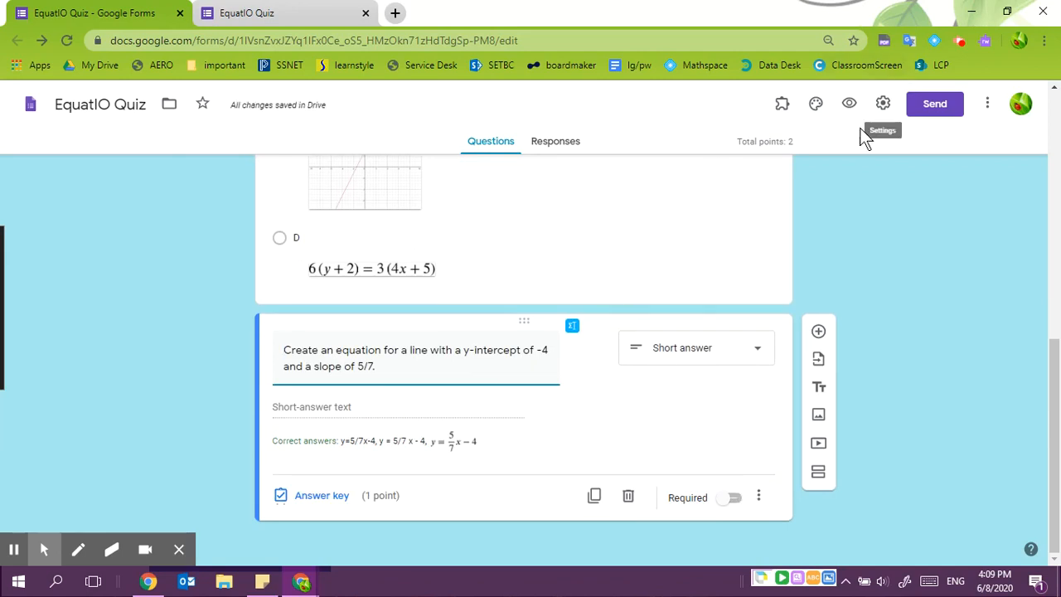
Step: Preview the quiz and look through both questions as a respondent sees them
click(848, 106)
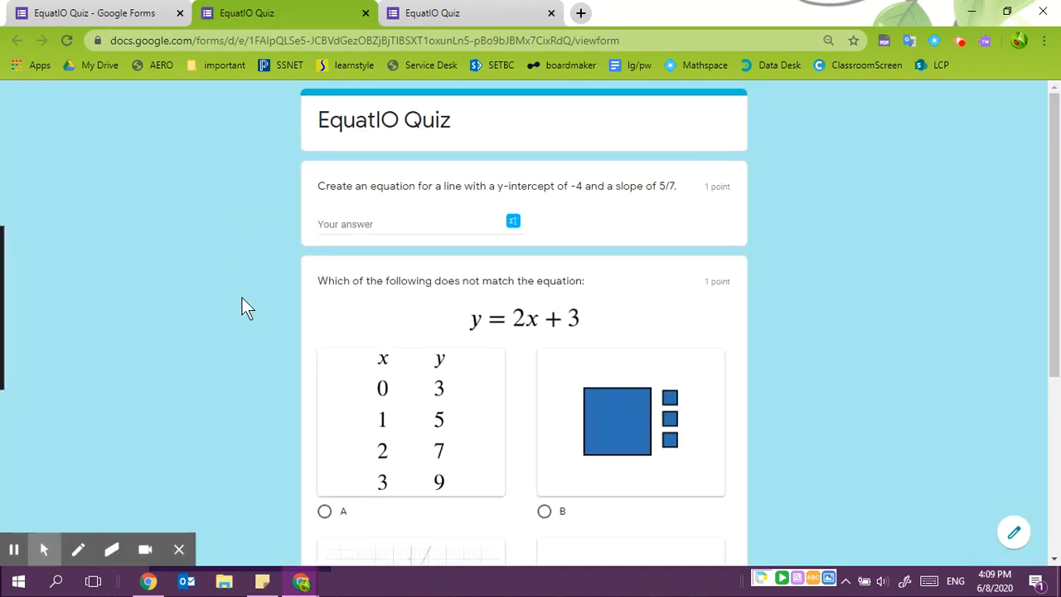
scroll(242, 306, down, 3)
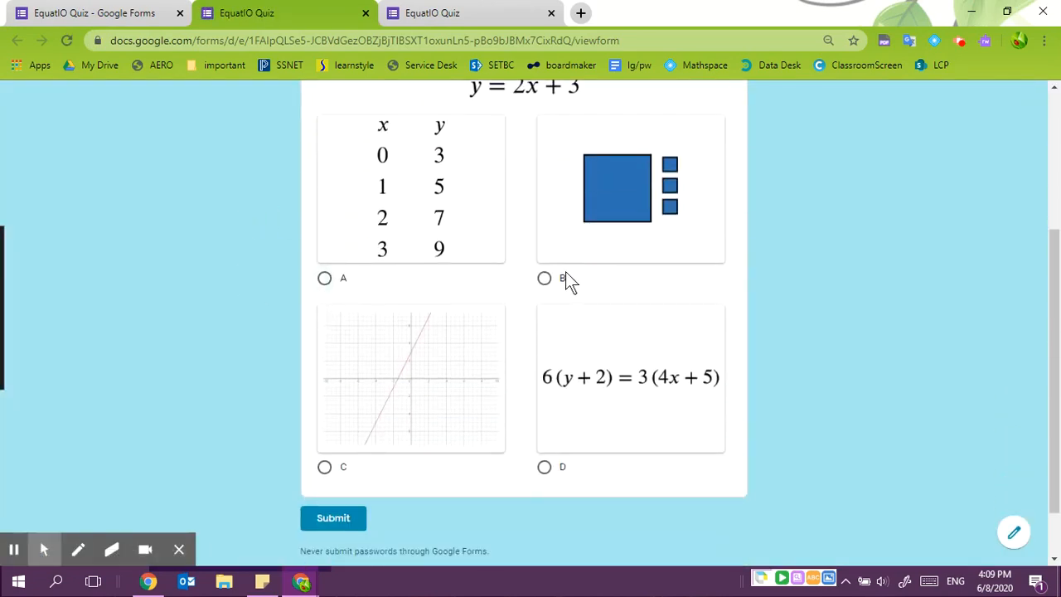
scroll(247, 337, down, 1)
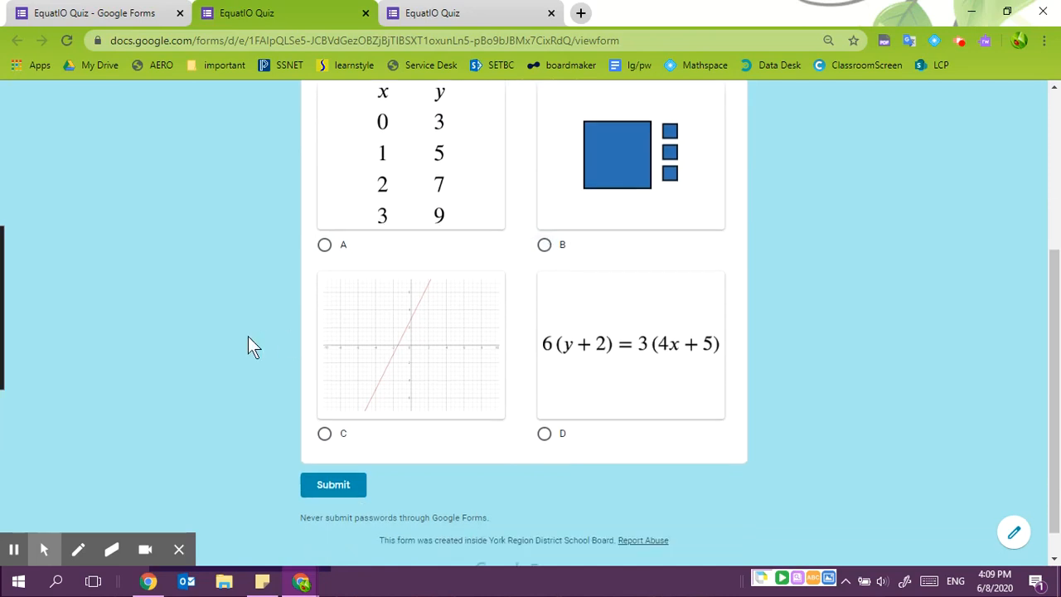
scroll(248, 337, up, 5)
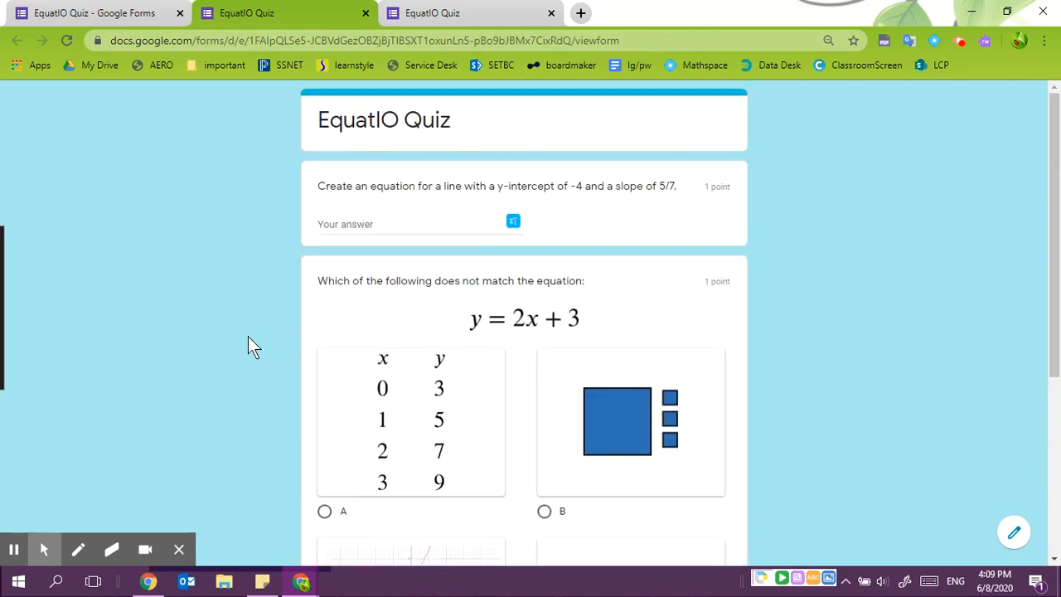
Step: Answer the line equation question in the preview with the EquatIO math expression y = 5/7 x − 4
click(362, 217)
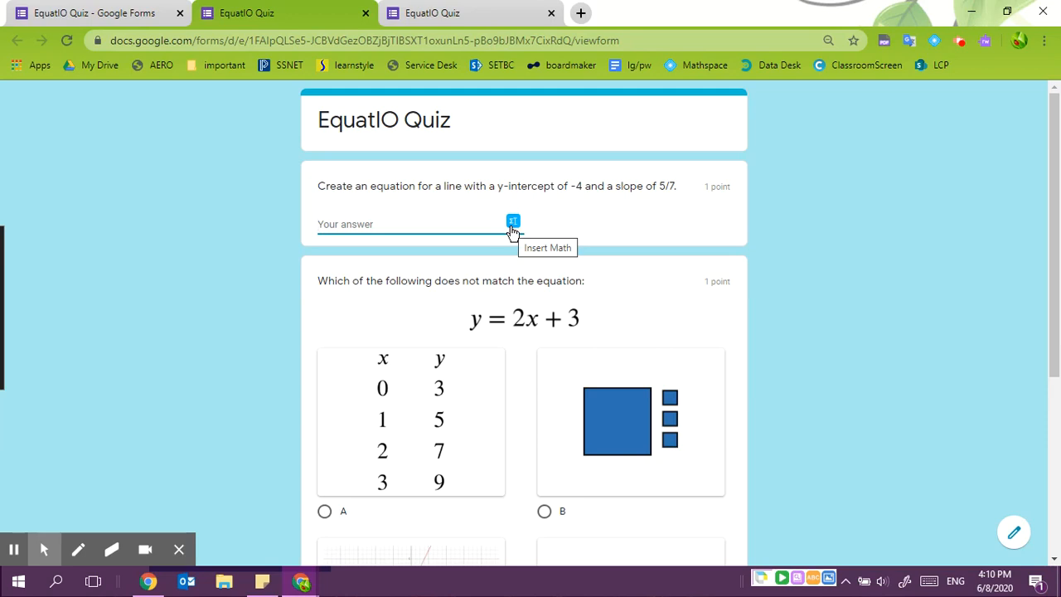
click(513, 224)
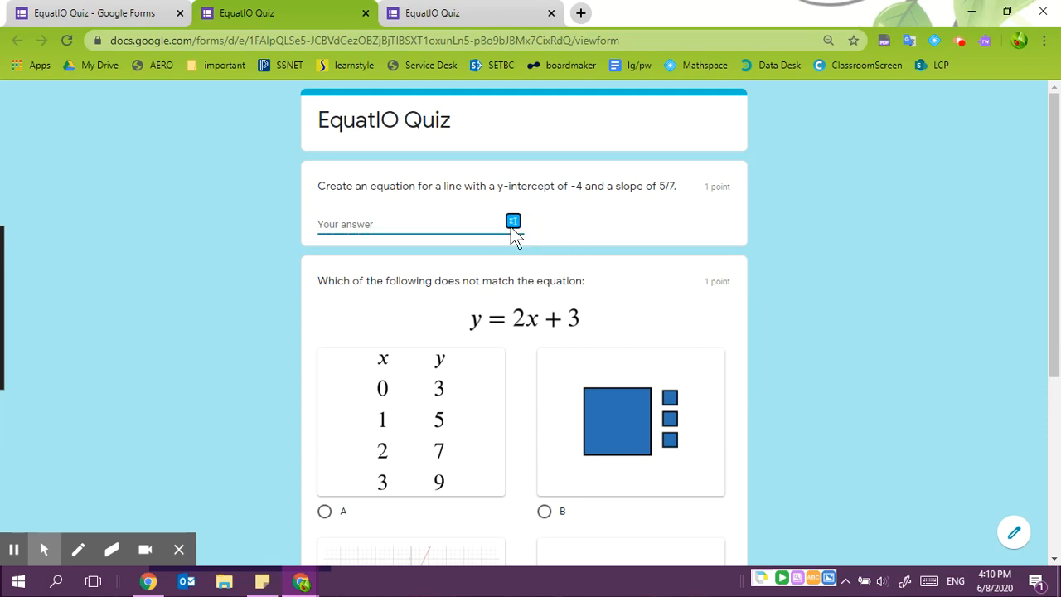
click(179, 549)
click(131, 546)
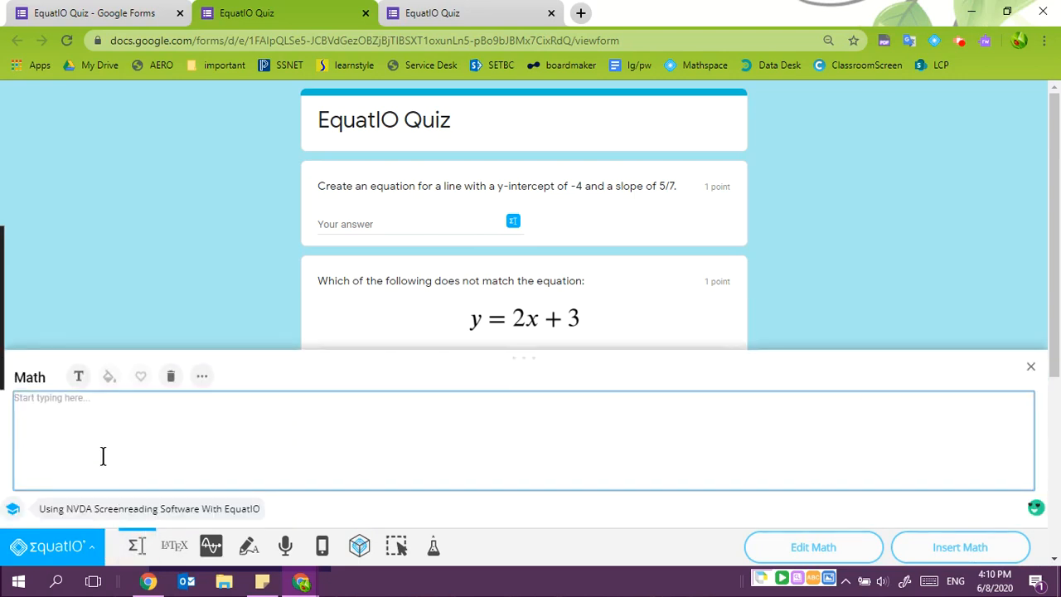
text(y=5/7)
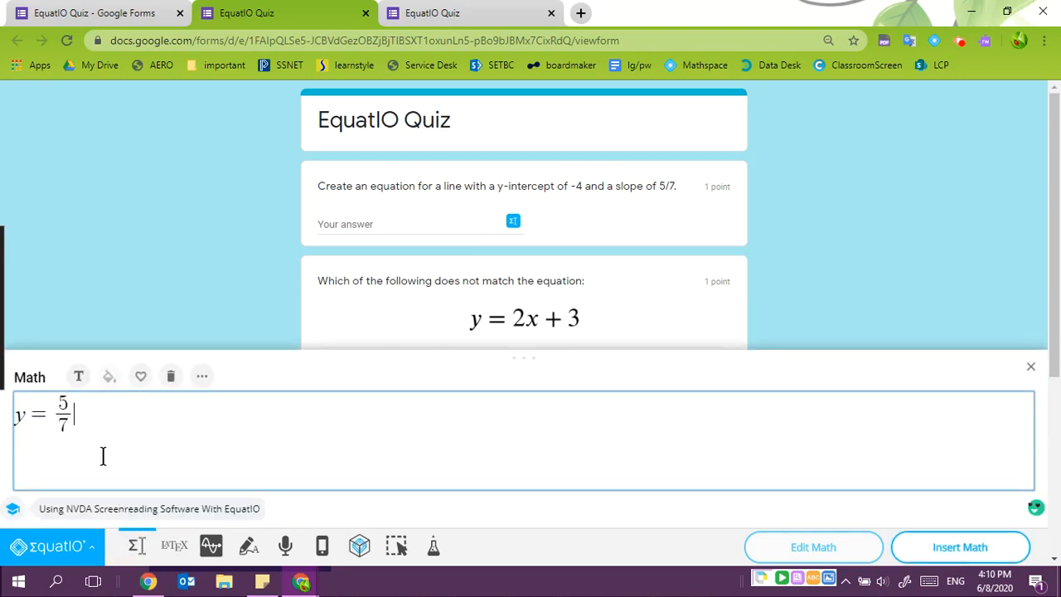
text(x-4)
click(922, 543)
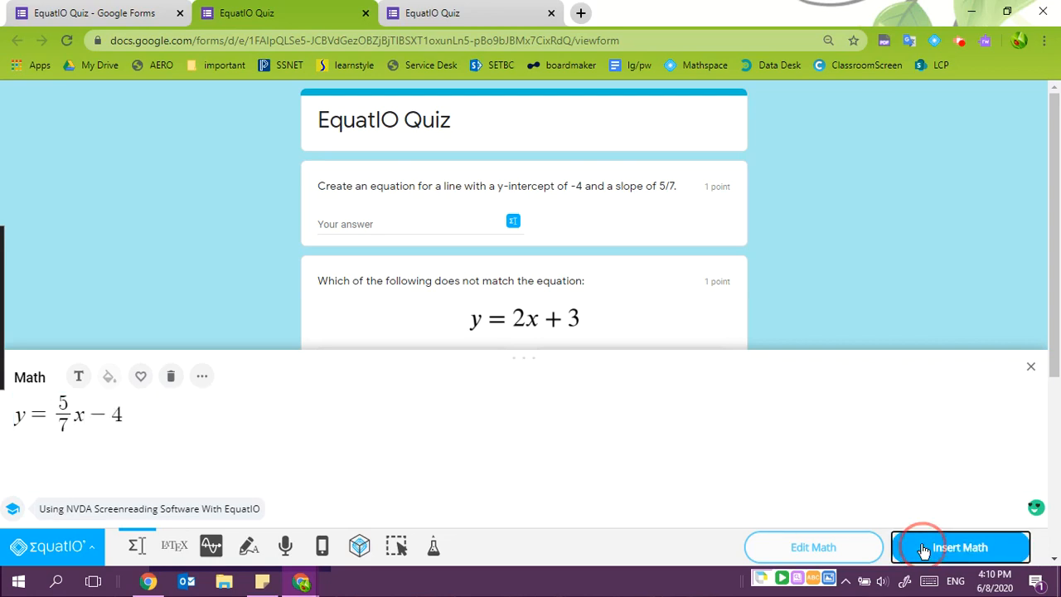
Step: Choose option A for the question on y = 2x + 3 and submit the quiz response
scroll(204, 402, down, 2)
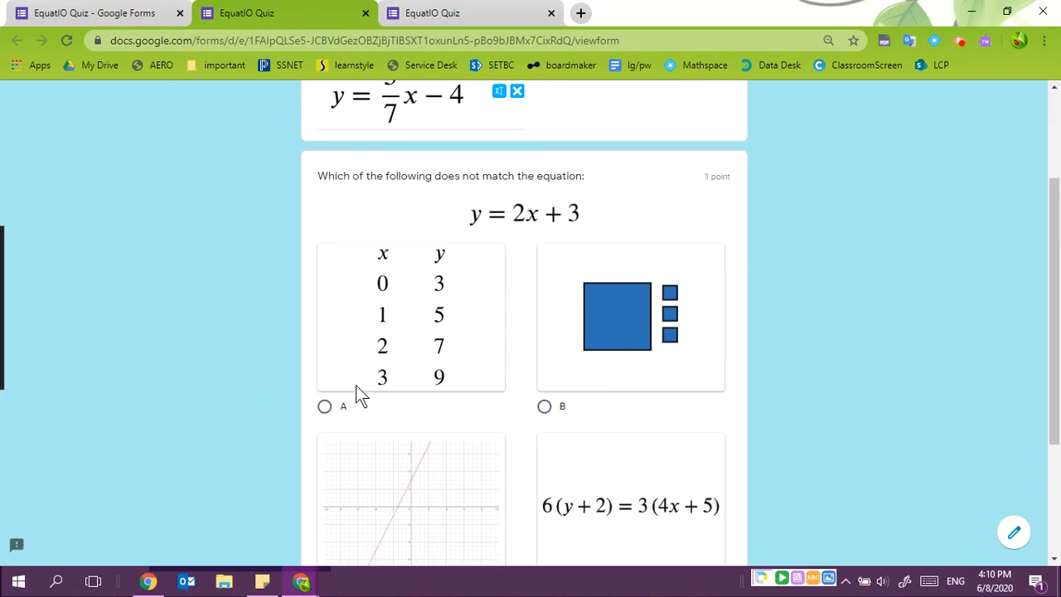
click(326, 408)
scroll(207, 393, down, 3)
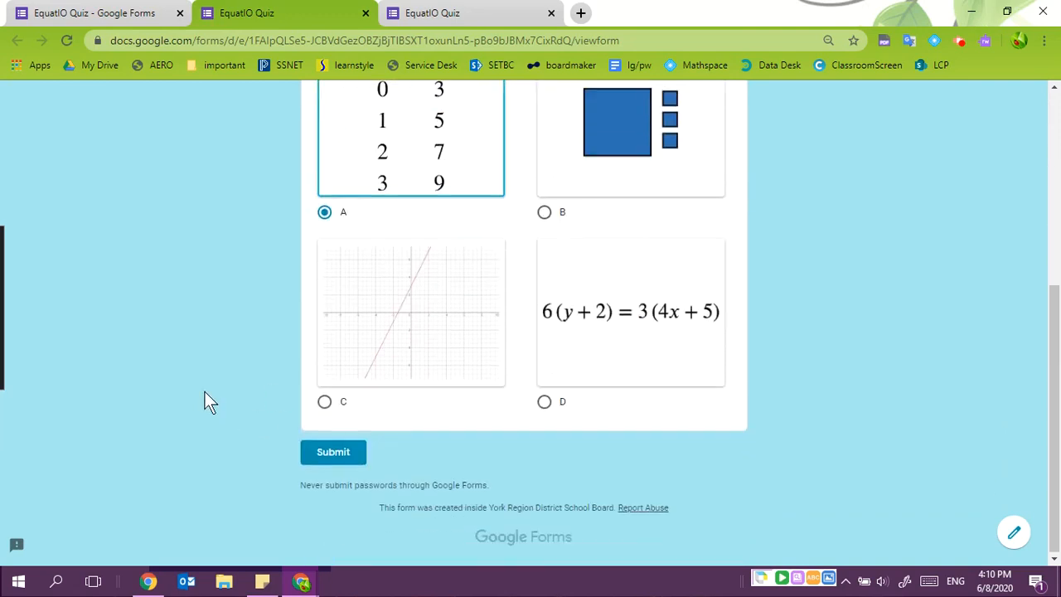
click(342, 453)
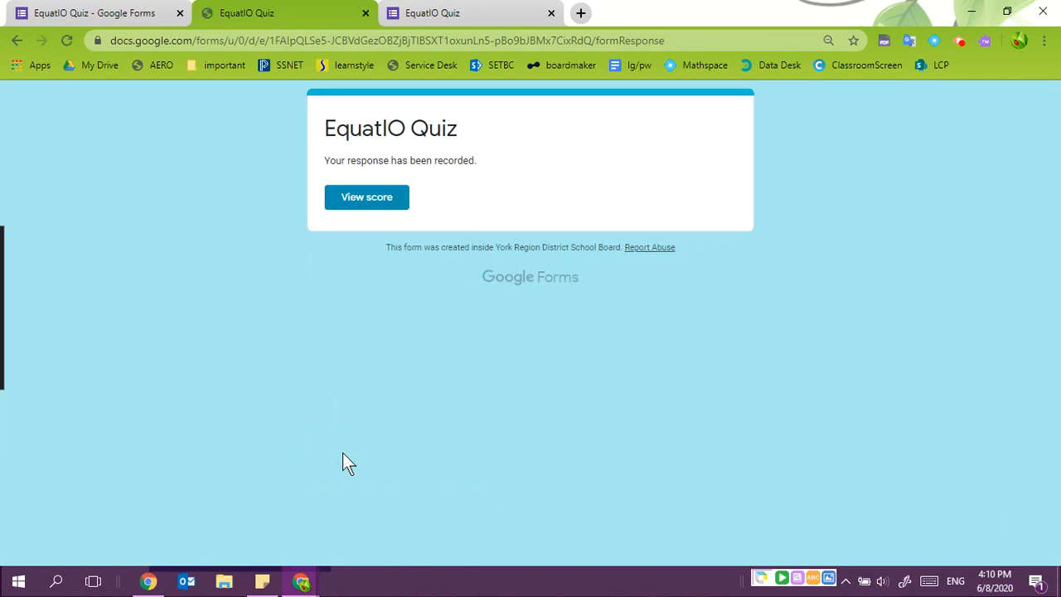
Step: View the score of the submitted response and check how each question was marked
click(340, 205)
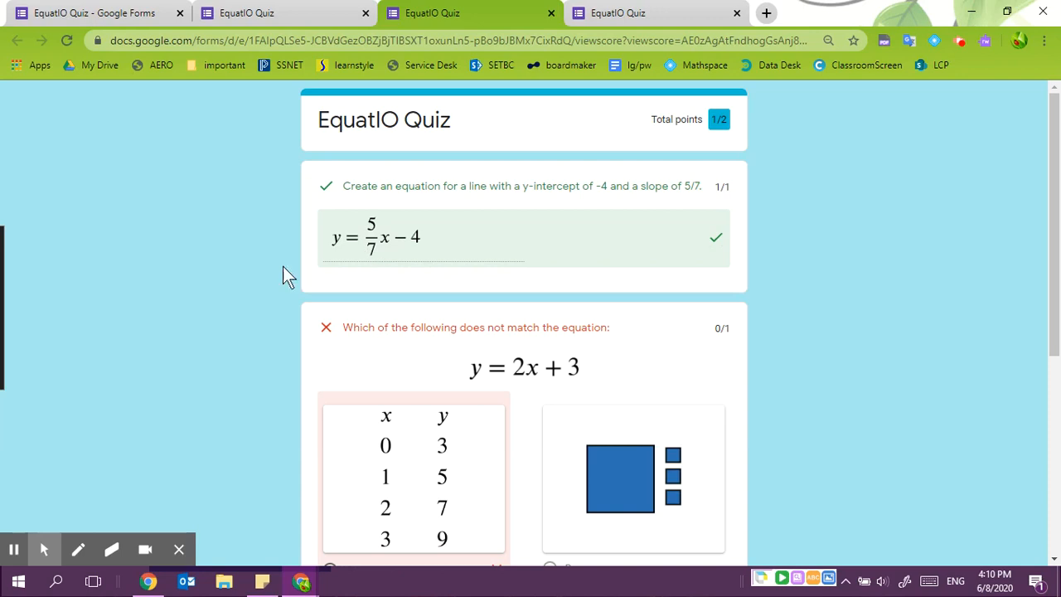
scroll(272, 267, down, 4)
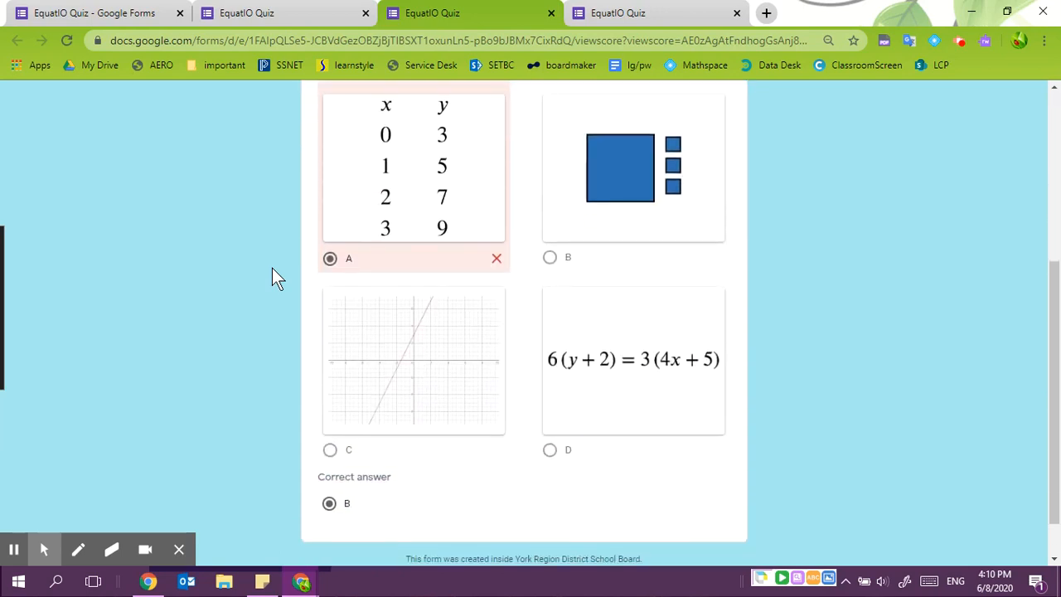
scroll(323, 255, up, 3)
Step: Return to the form editor and review the summary of responses for both questions
click(620, 19)
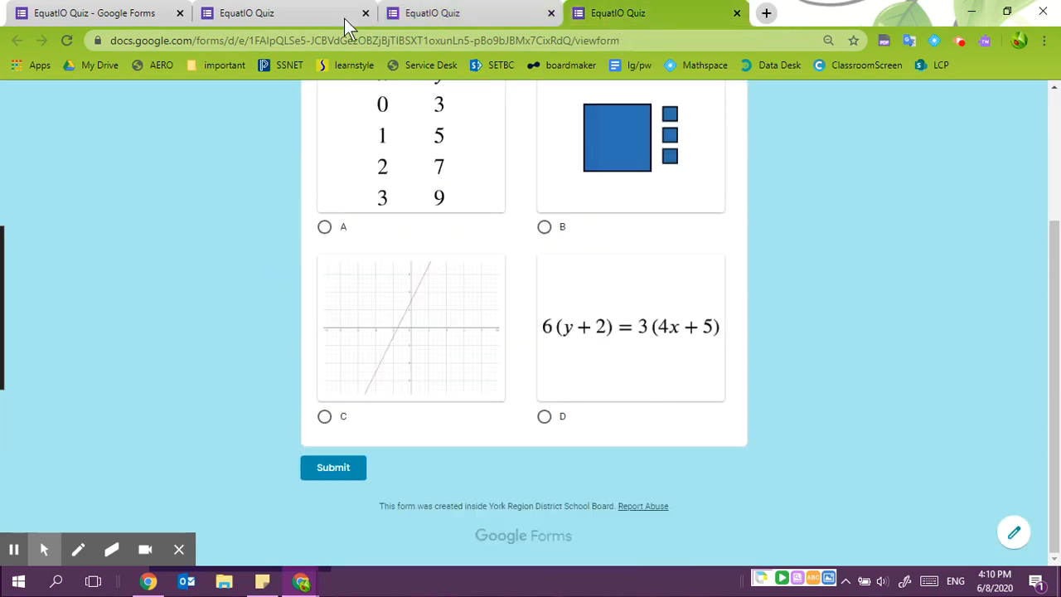
click(228, 20)
click(125, 17)
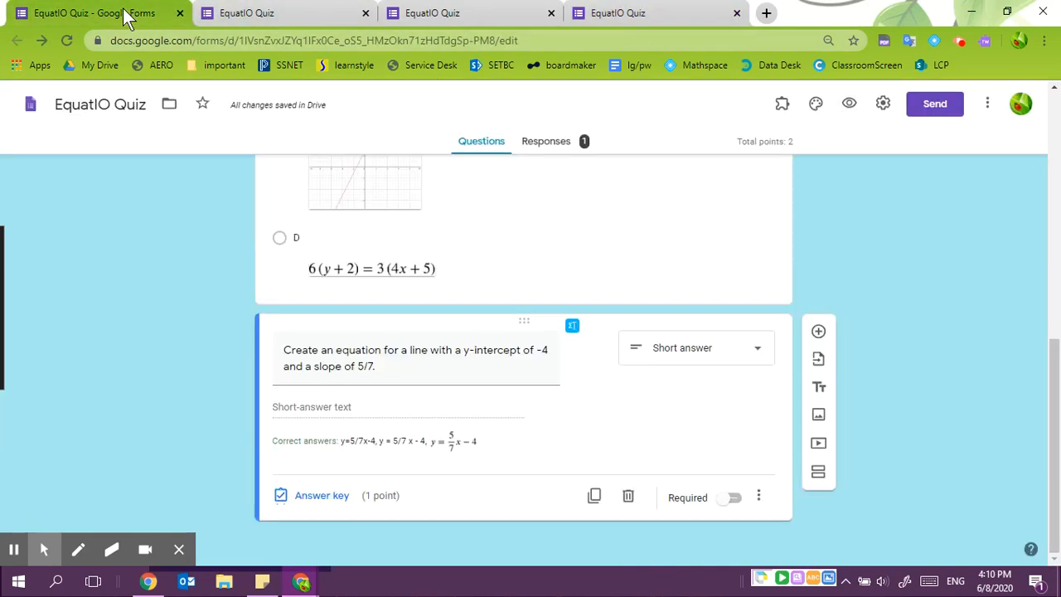
click(548, 147)
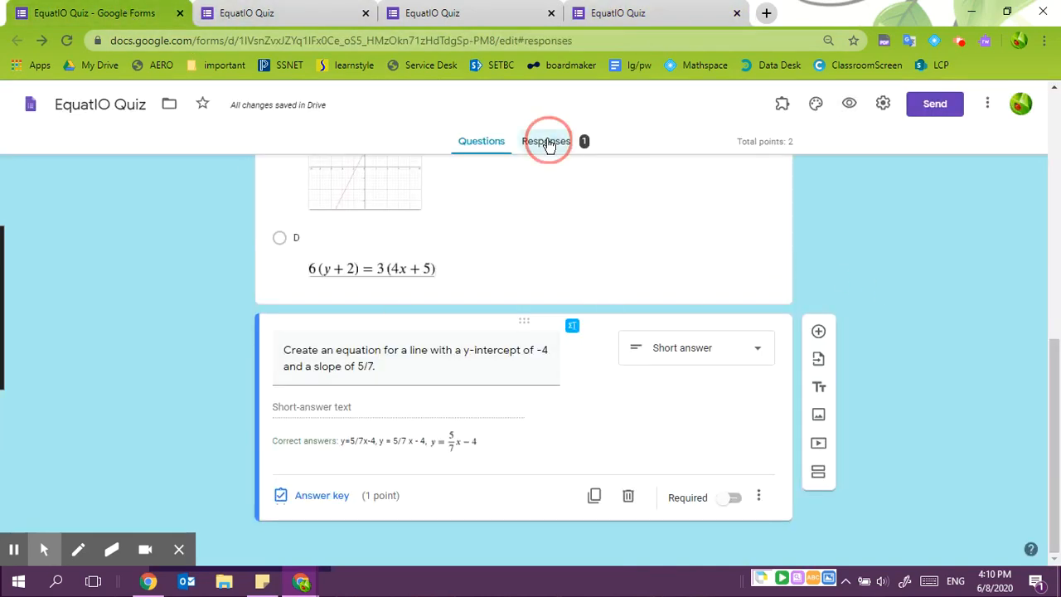
scroll(829, 332, down, 2)
scroll(835, 336, down, 6)
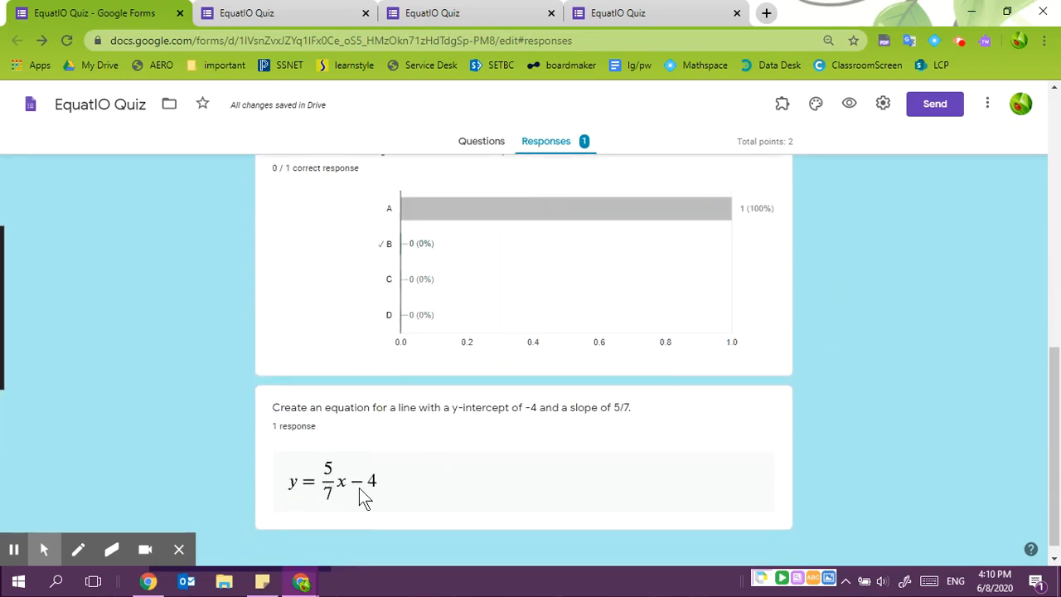
scroll(166, 372, up, 10)
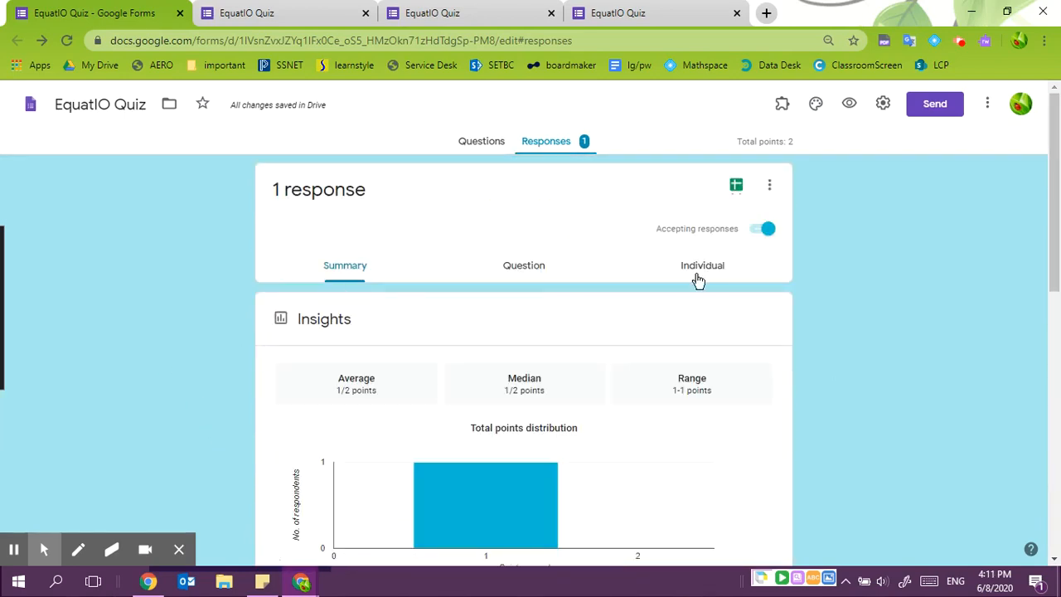
Step: Open the individual response and review how each of its answers was graded
click(699, 279)
scroll(902, 319, down, 4)
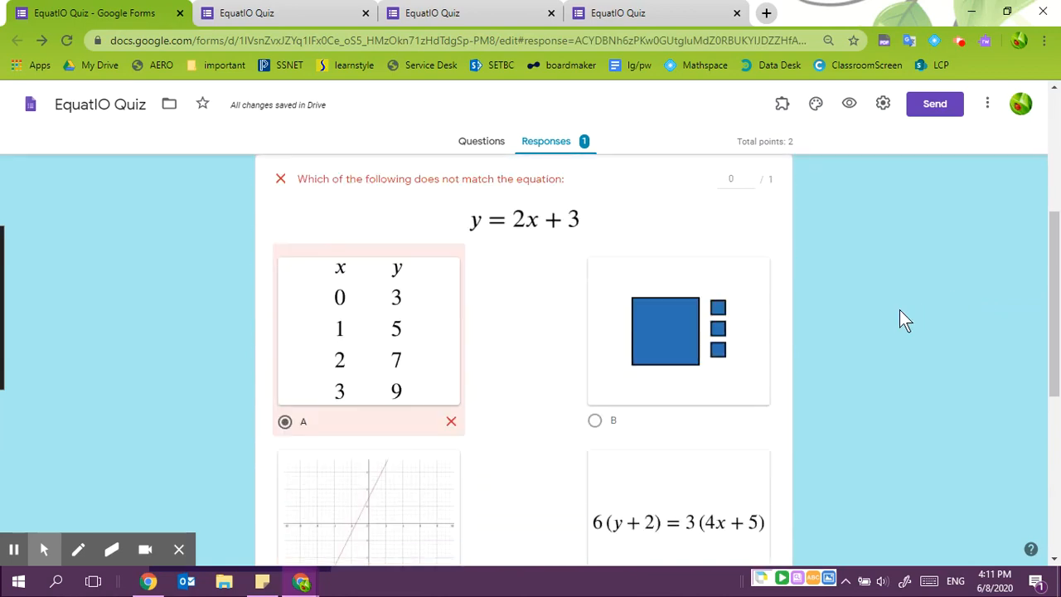
scroll(904, 319, down, 6)
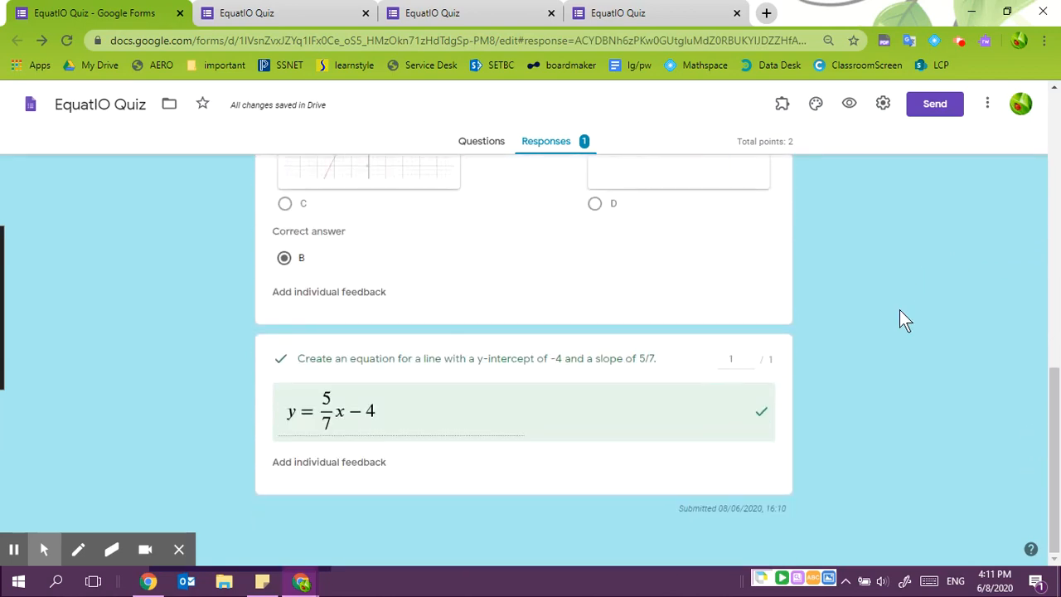
scroll(904, 320, up, 10)
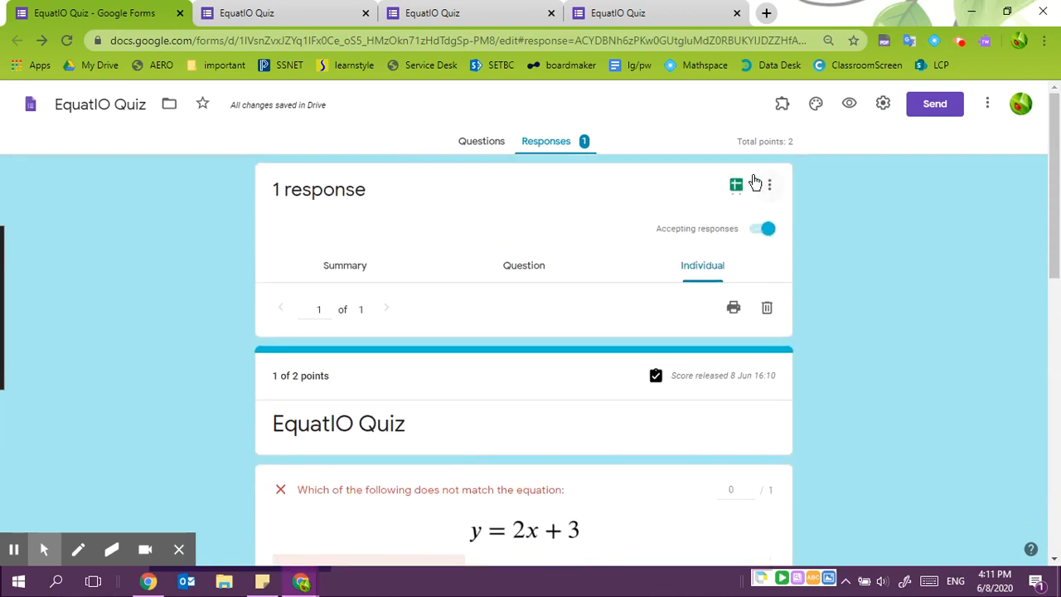
Step: Open the choice of a spreadsheet destination for the quiz responses
click(736, 184)
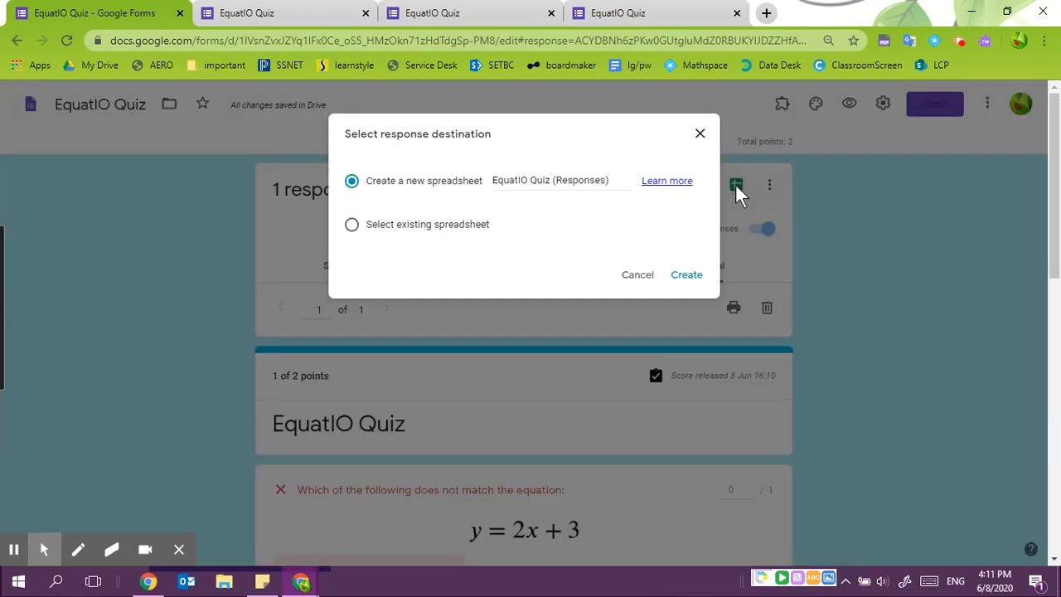
click(351, 225)
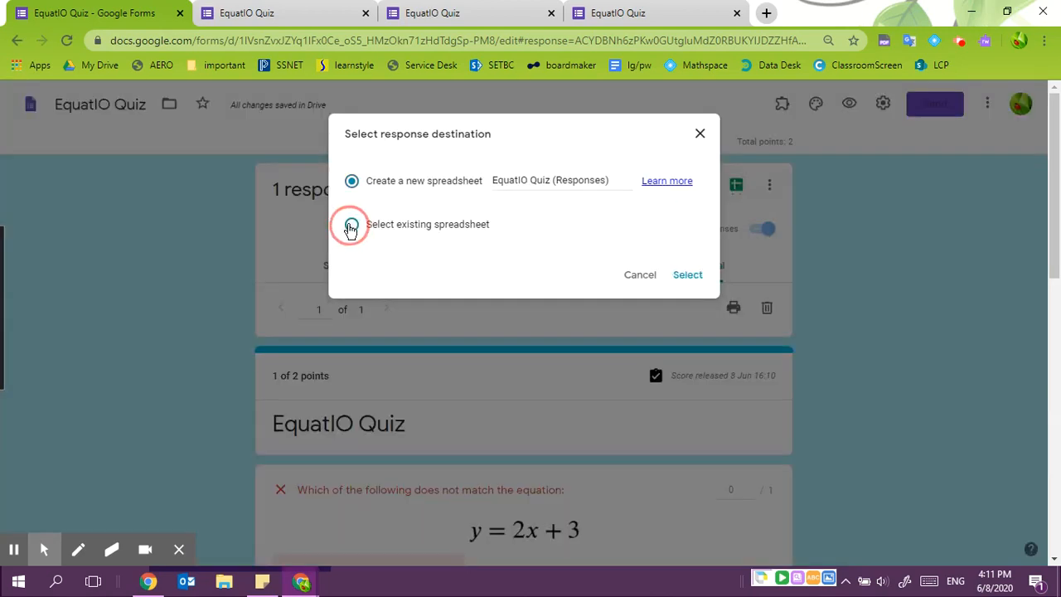
click(695, 277)
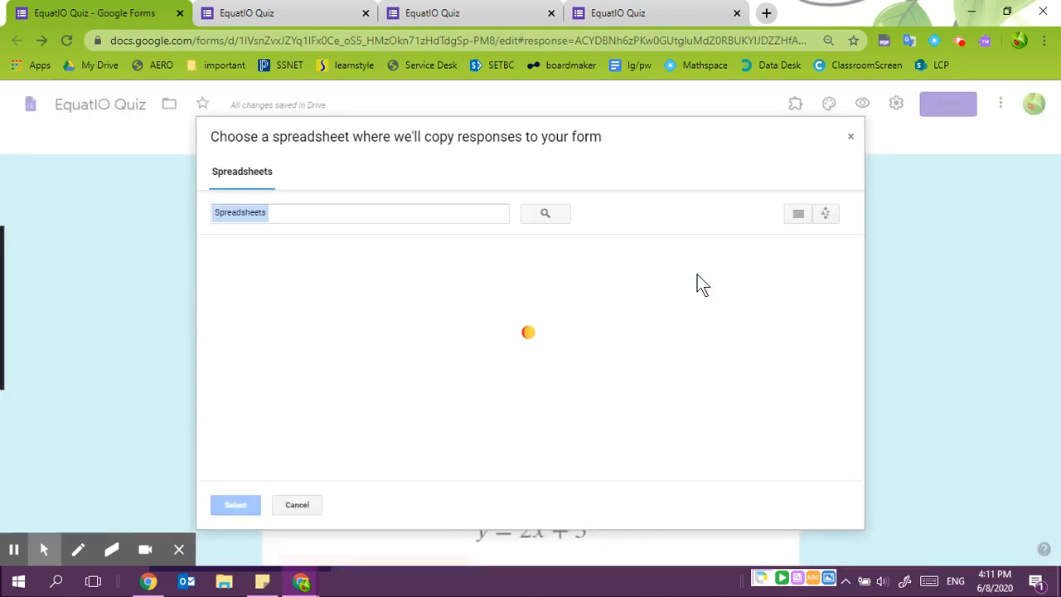
click(850, 138)
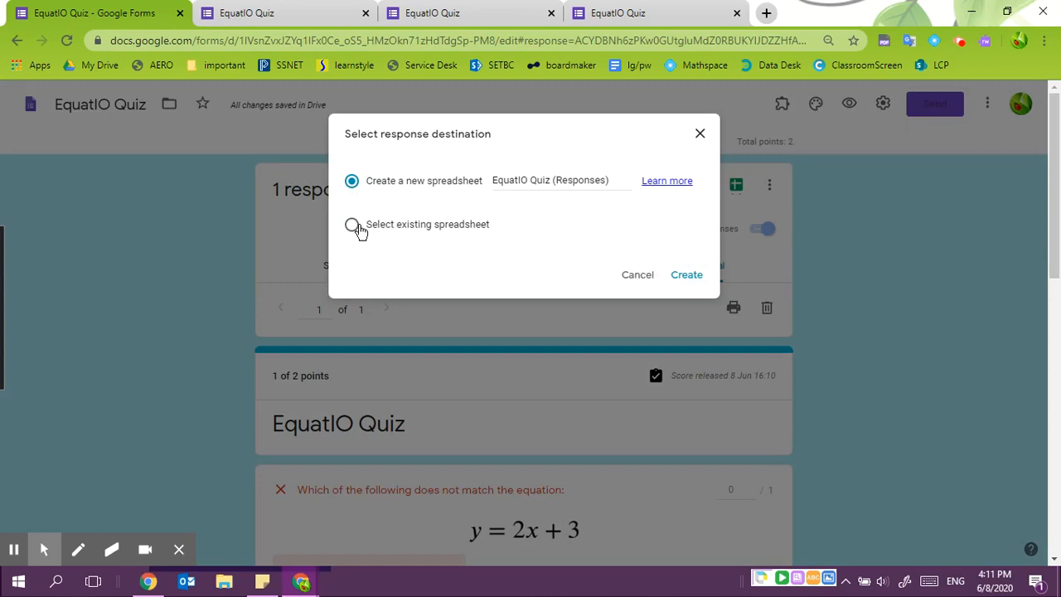
Step: Create the new spreadsheet EquatIO Quiz (Responses) for the form's responses and inspect the equation answer in cell D2
click(690, 274)
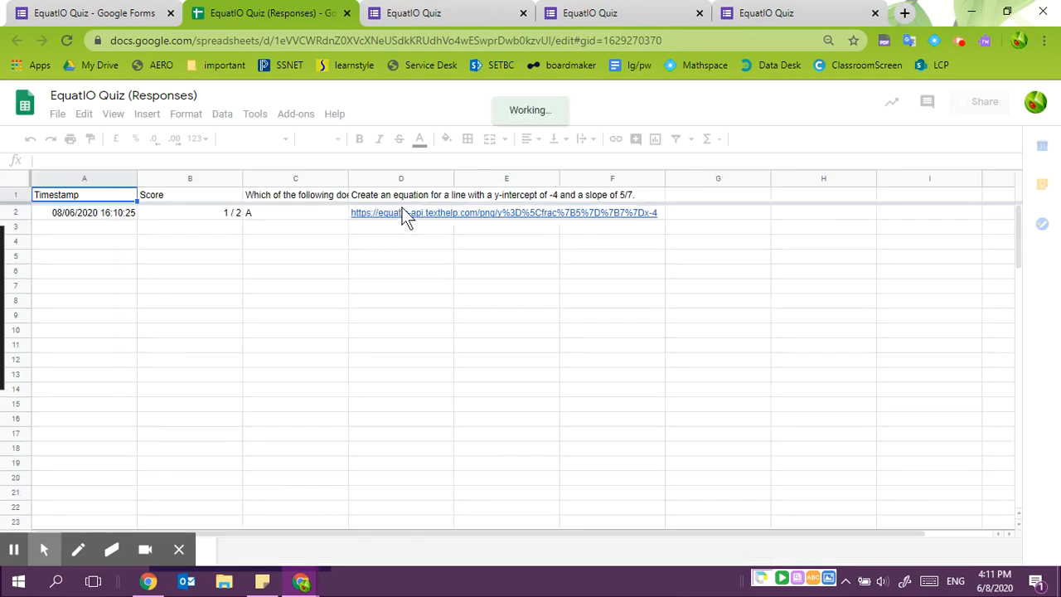
mouse_move(402, 209)
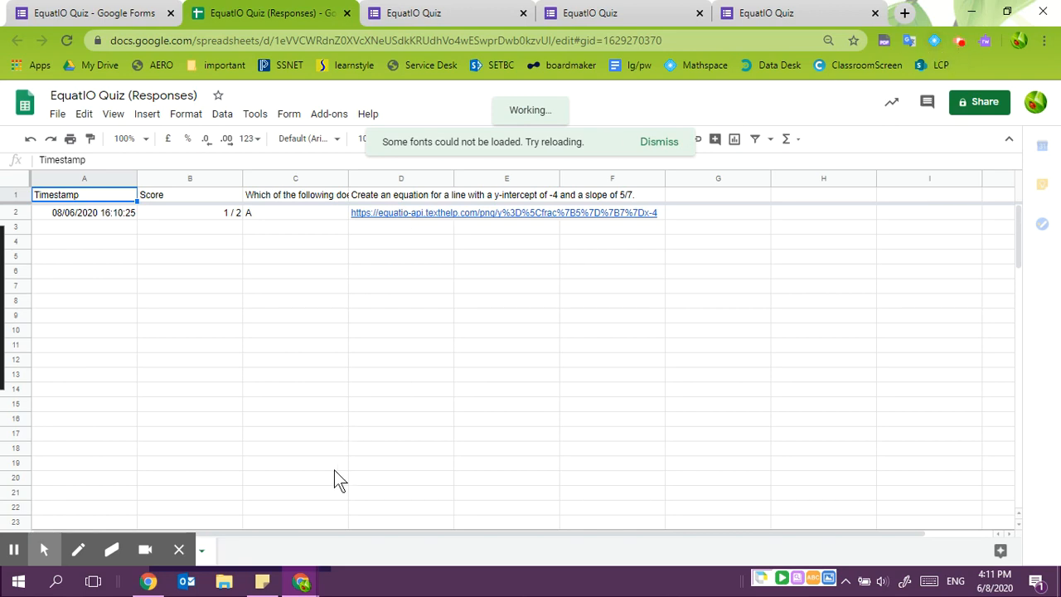
click(179, 551)
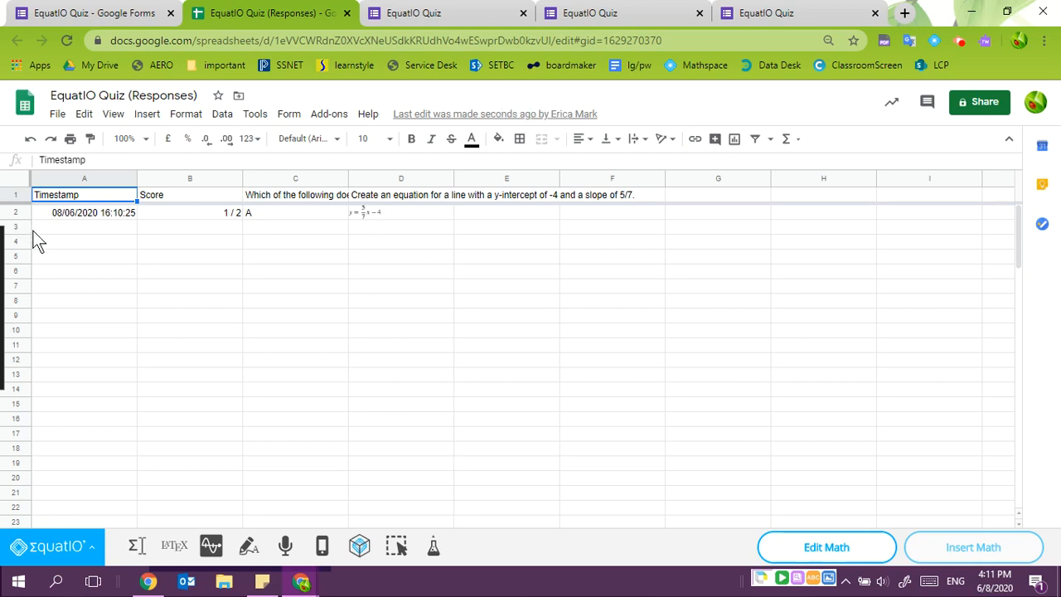
click(390, 212)
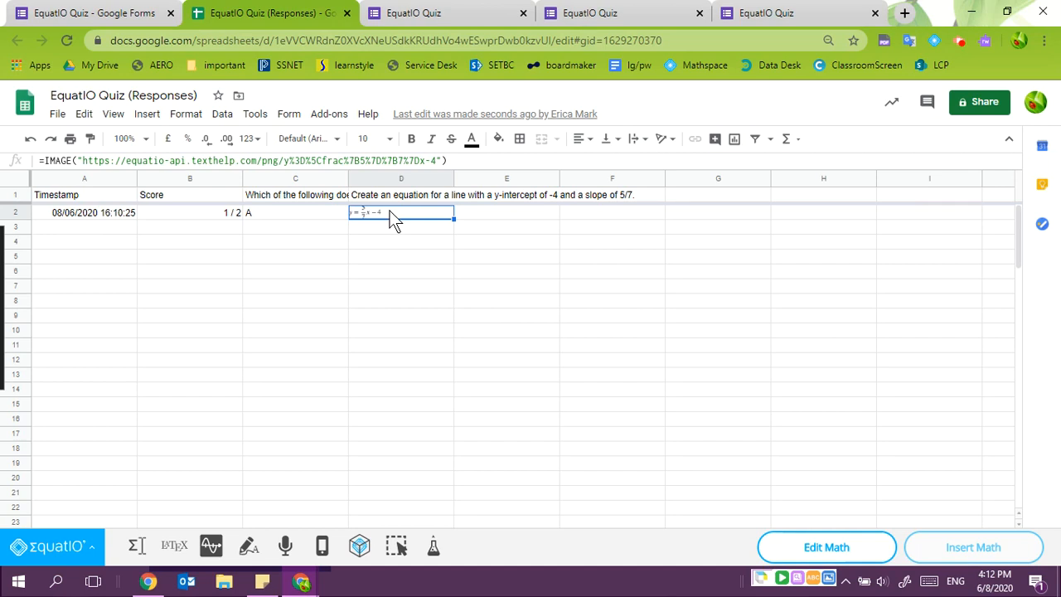
key(alt+Tab)
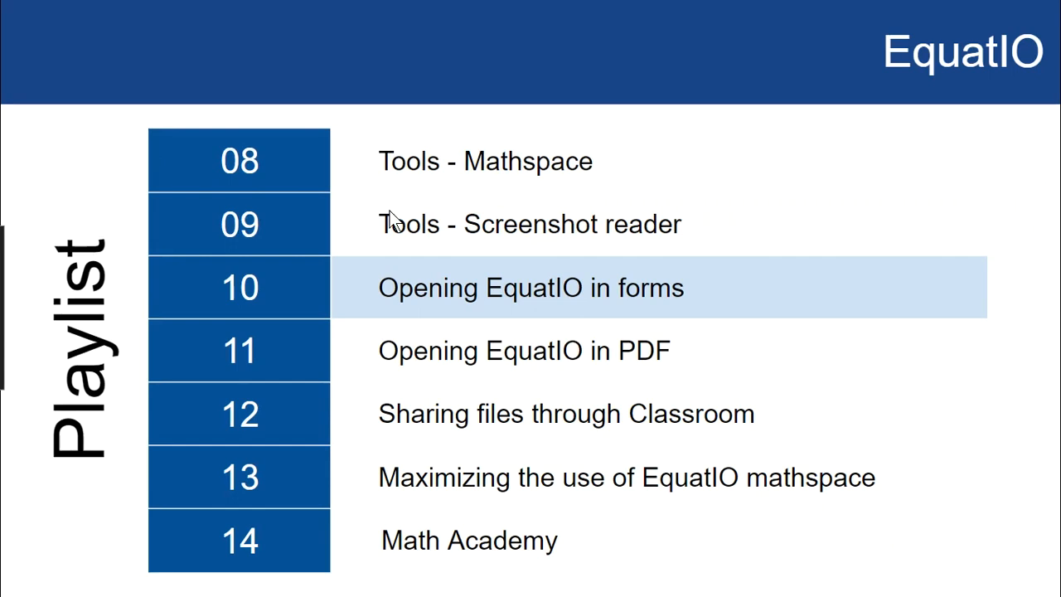
key(Right)
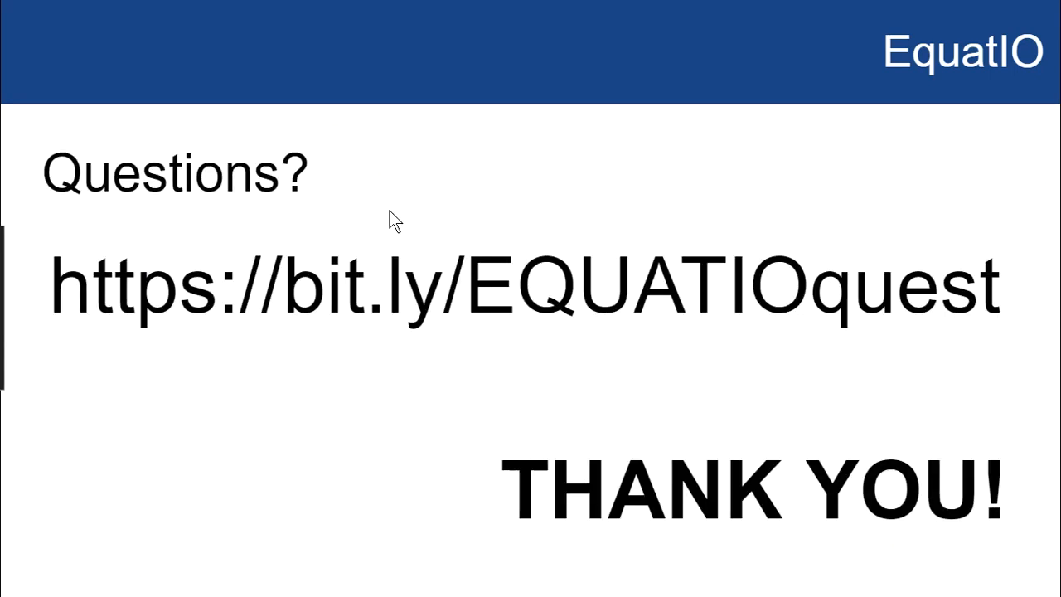